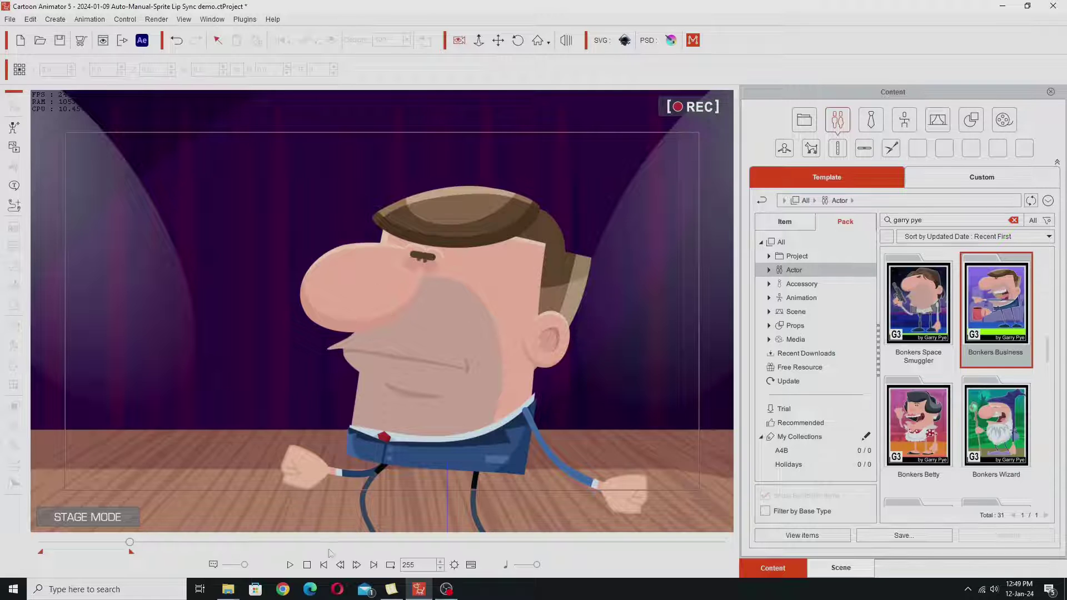
Strip all object animation from the Bonkers Business character and play back to confirm he stands still.
{"action": "left_click", "coordinate": [306, 564]}
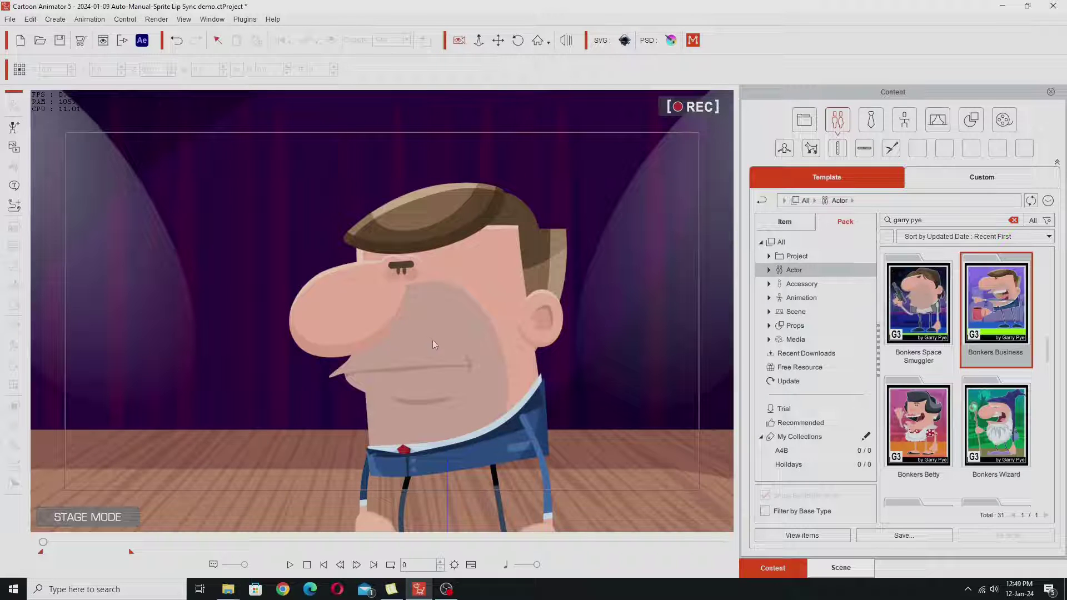
{"action": "left_click", "coordinate": [474, 286]}
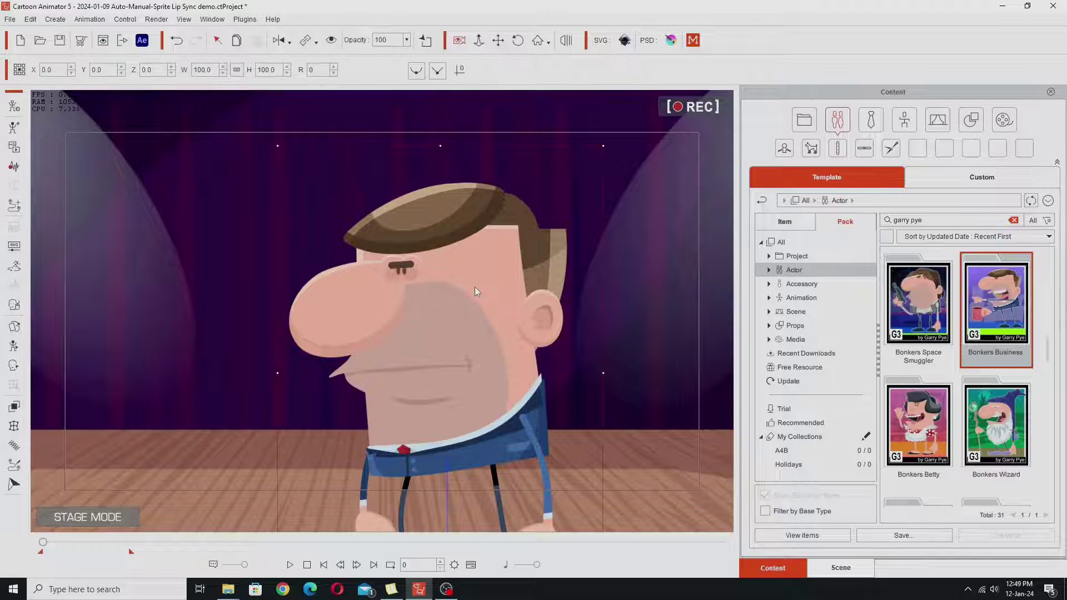
{"action": "right_click", "coordinate": [428, 488]}
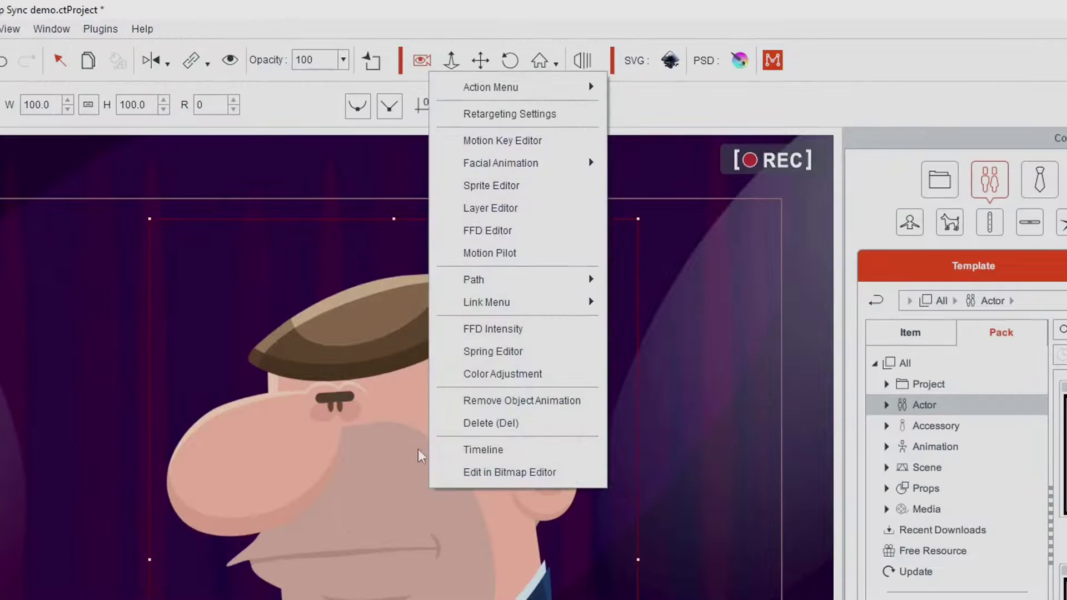
{"action": "left_click", "coordinate": [563, 404]}
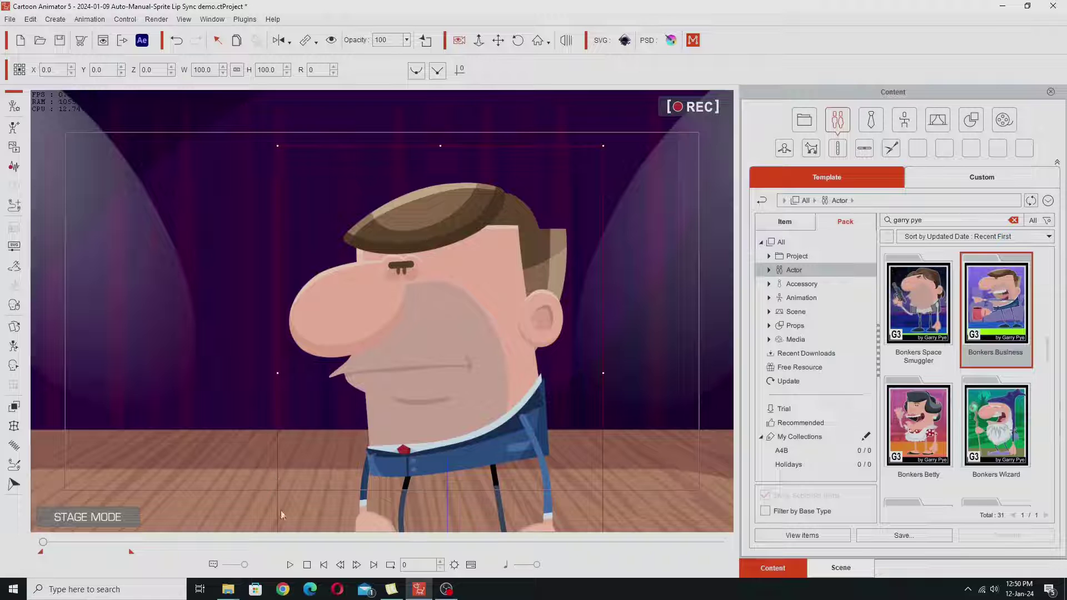
{"action": "left_click", "coordinate": [290, 565]}
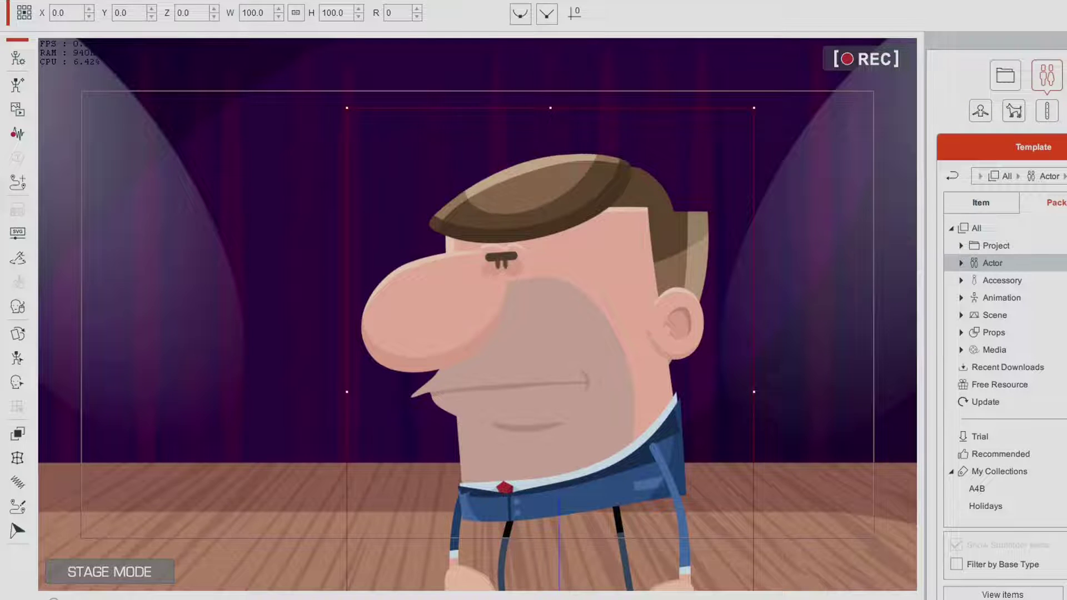
Drop the 181347__unfa__amazing.mp3 clip from the Male folder onto the businessman as his voice.
{"action": "key", "text": "alt+Tab"}
{"action": "left_click_drag", "start_coordinate": [442, 95], "coordinate": [860, 53]}
{"action": "left_click", "coordinate": [823, 244]}
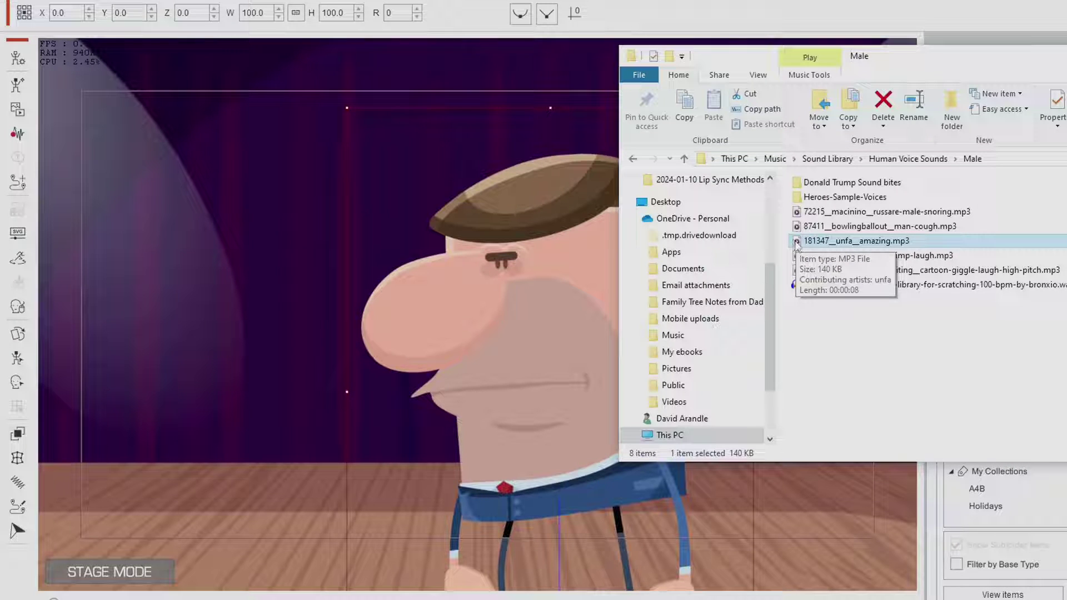
{"action": "left_click_drag", "start_coordinate": [796, 245], "coordinate": [543, 335]}
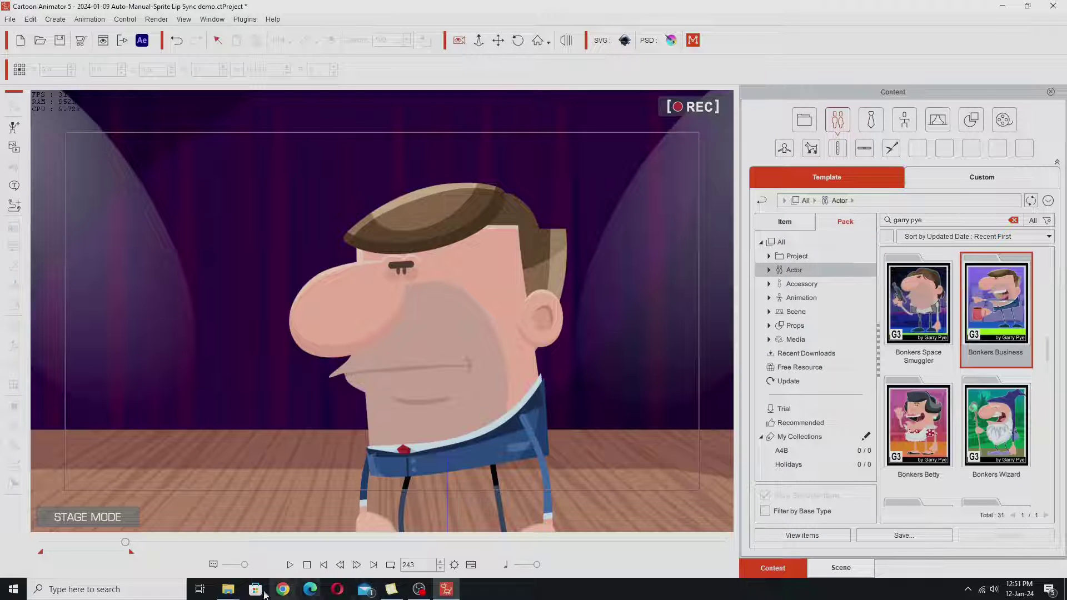
Select the character, show the timeline and stop playback at frame 0.
{"action": "left_click", "coordinate": [472, 312]}
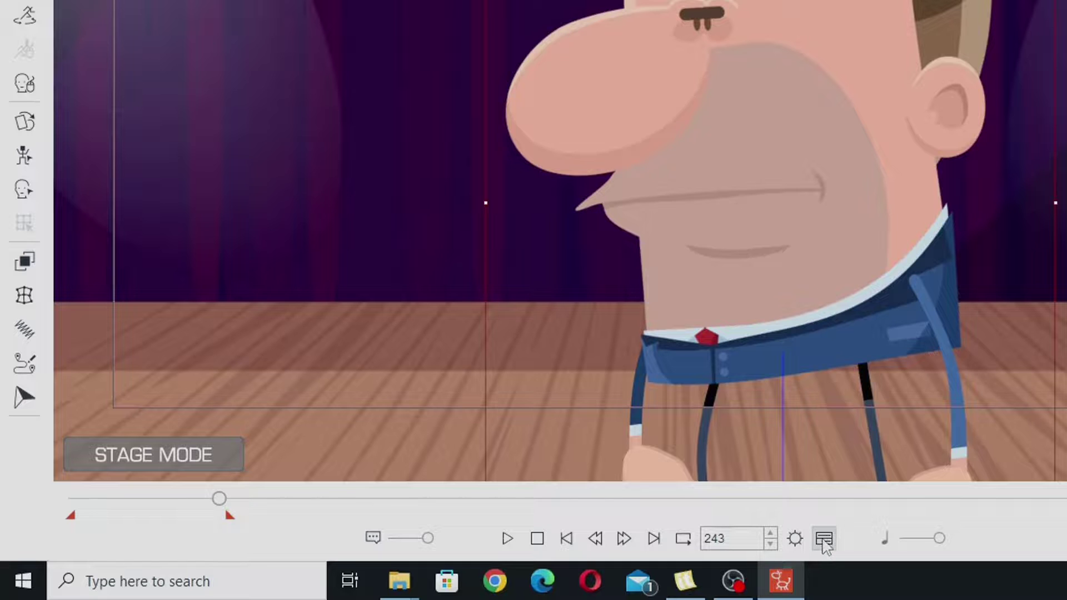
{"action": "left_click", "coordinate": [824, 540]}
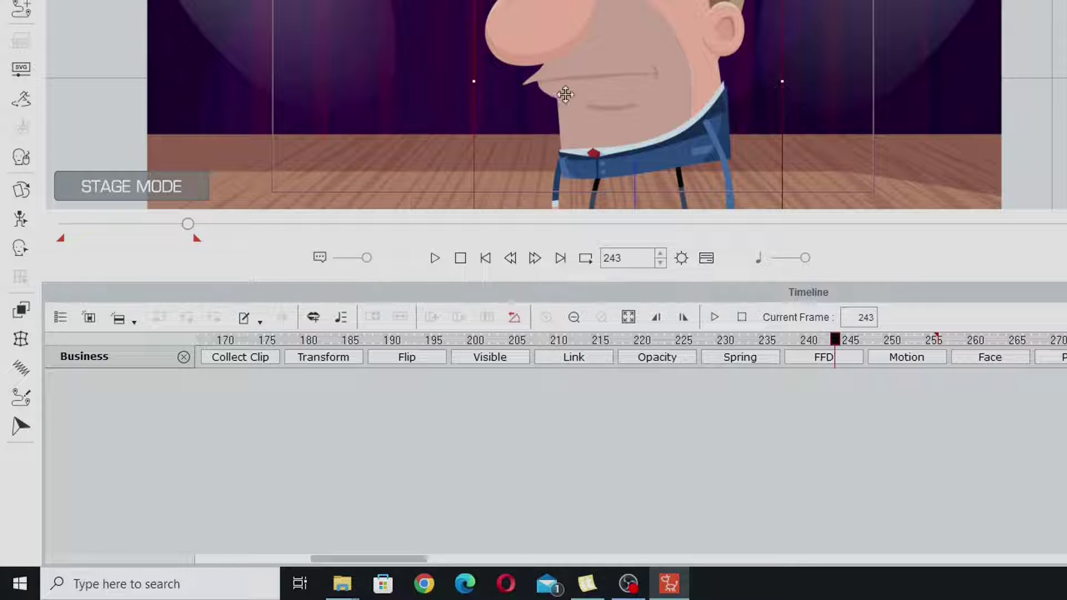
{"action": "left_click", "coordinate": [458, 260]}
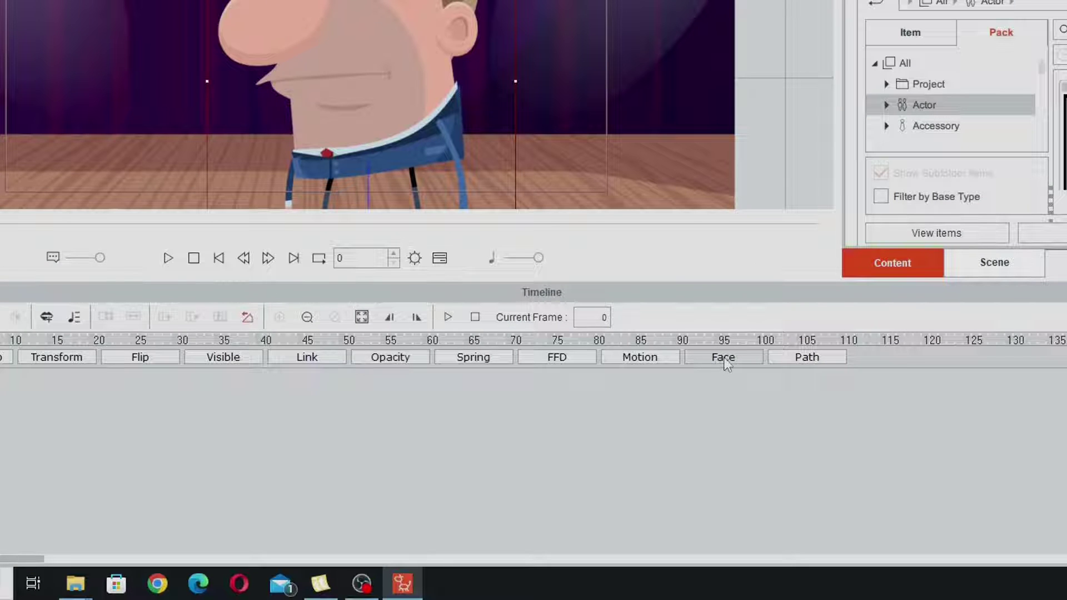
Show face tracks, expand the voice clip, and inspect lip keys at frames 28, 33, 37 and 10.
{"action": "left_click", "coordinate": [725, 359]}
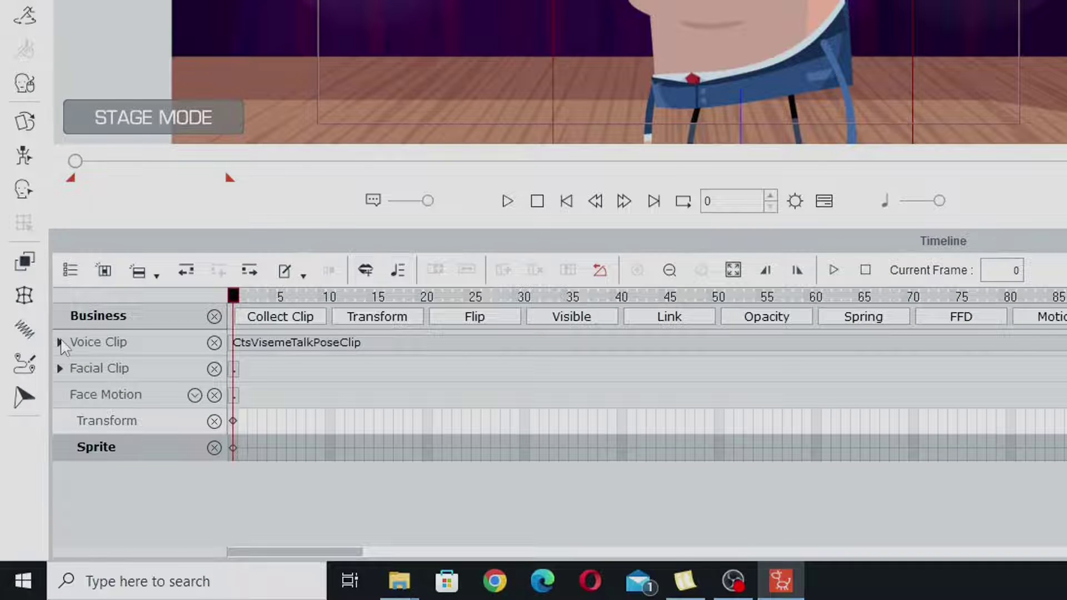
{"action": "left_click", "coordinate": [59, 342]}
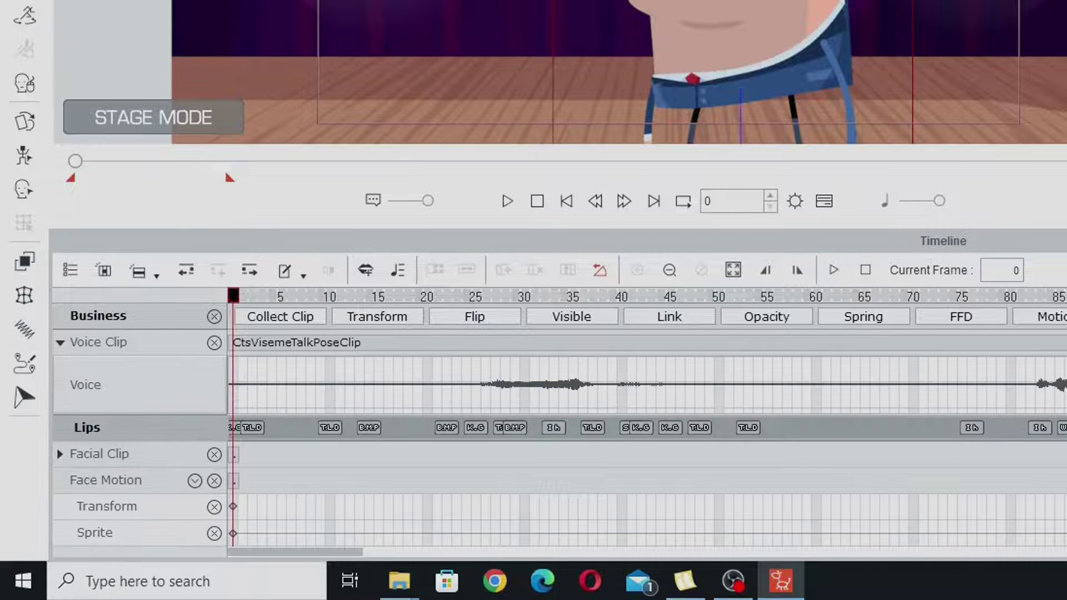
{"action": "left_click", "coordinate": [513, 428]}
{"action": "left_click", "coordinate": [553, 427]}
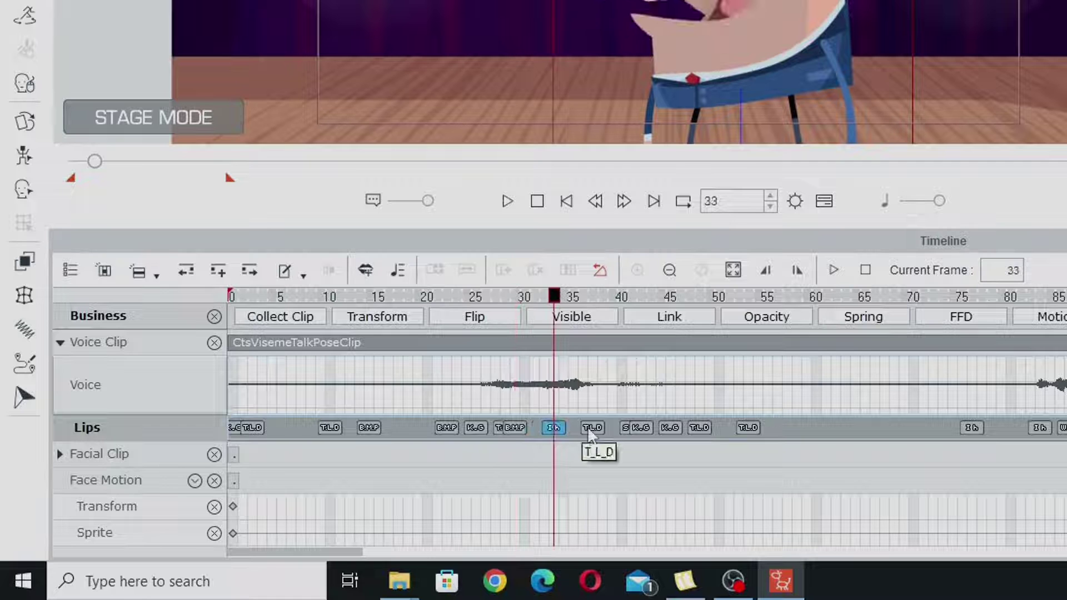
{"action": "left_click", "coordinate": [591, 428]}
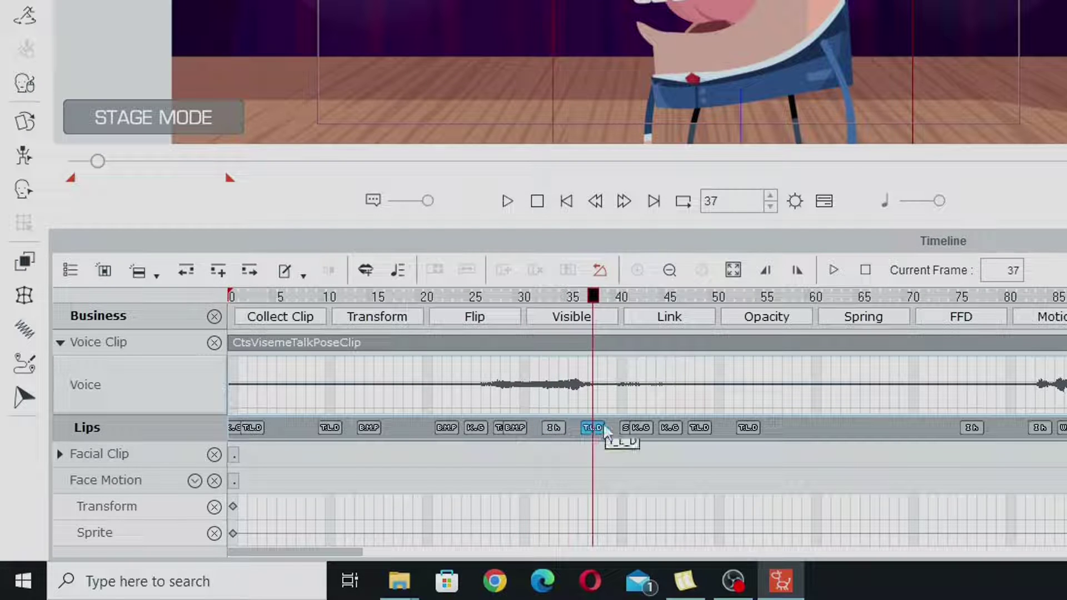
{"action": "left_click", "coordinate": [329, 428]}
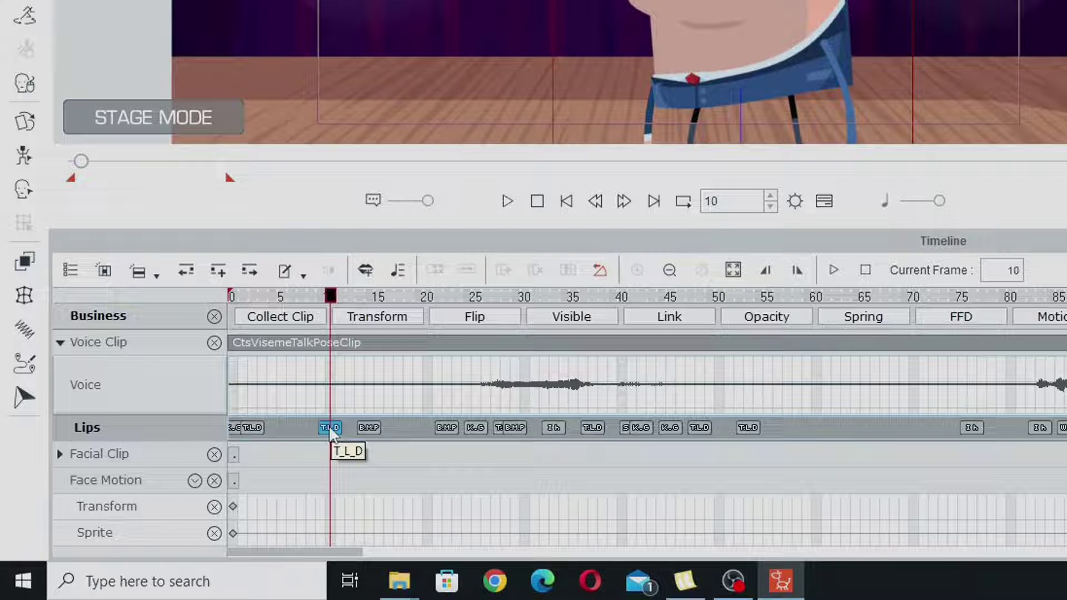
Open the Lips Editor on the frame-10 T_L_D key and note its Animation menu entry.
{"action": "double_click", "coordinate": [328, 427]}
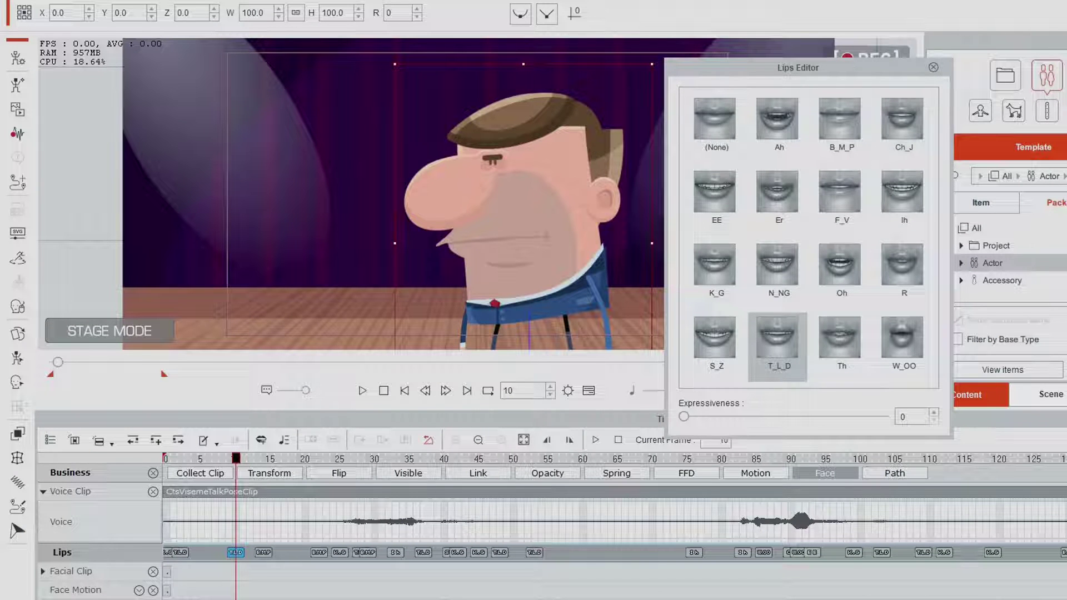
{"action": "left_click", "coordinate": [115, 0]}
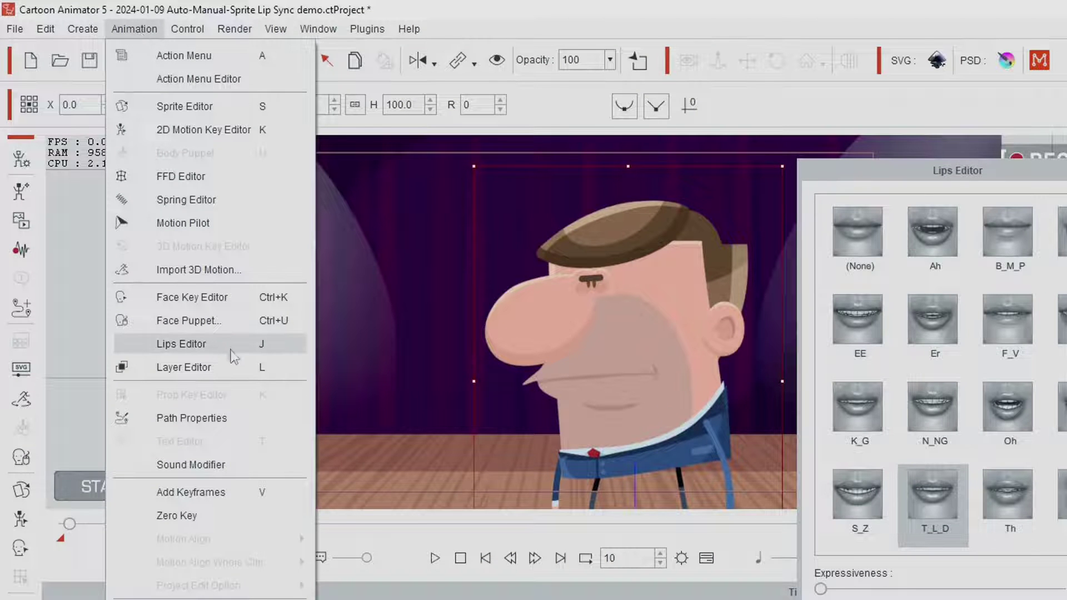
{"action": "key", "text": "Escape"}
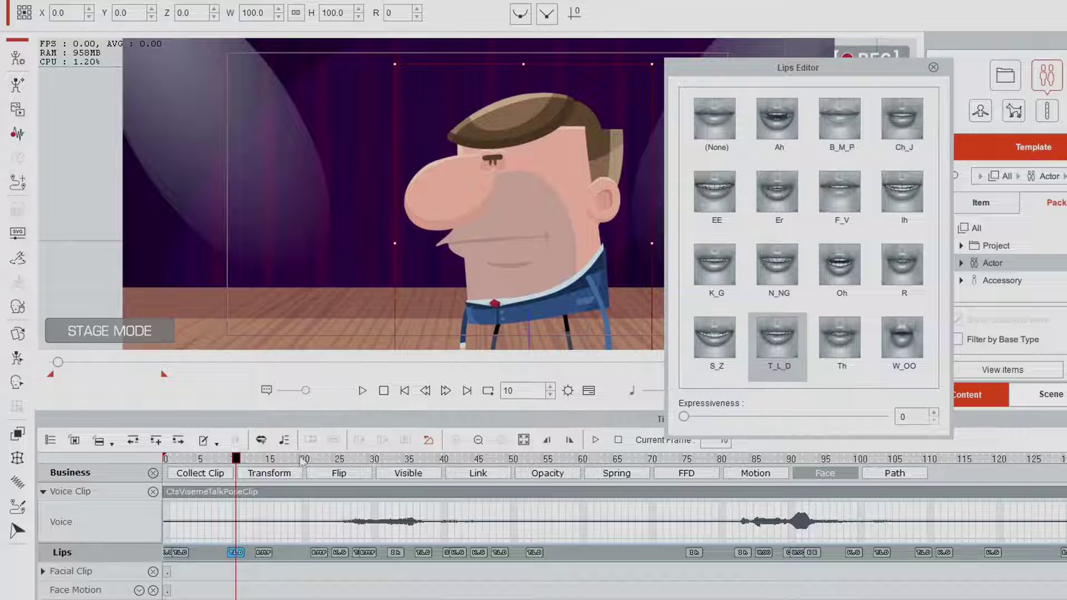
Scrub frames 19–28 to preview the mouth shapes around the K_G key.
{"action": "left_click_drag", "start_coordinate": [301, 460], "coordinate": [322, 475]}
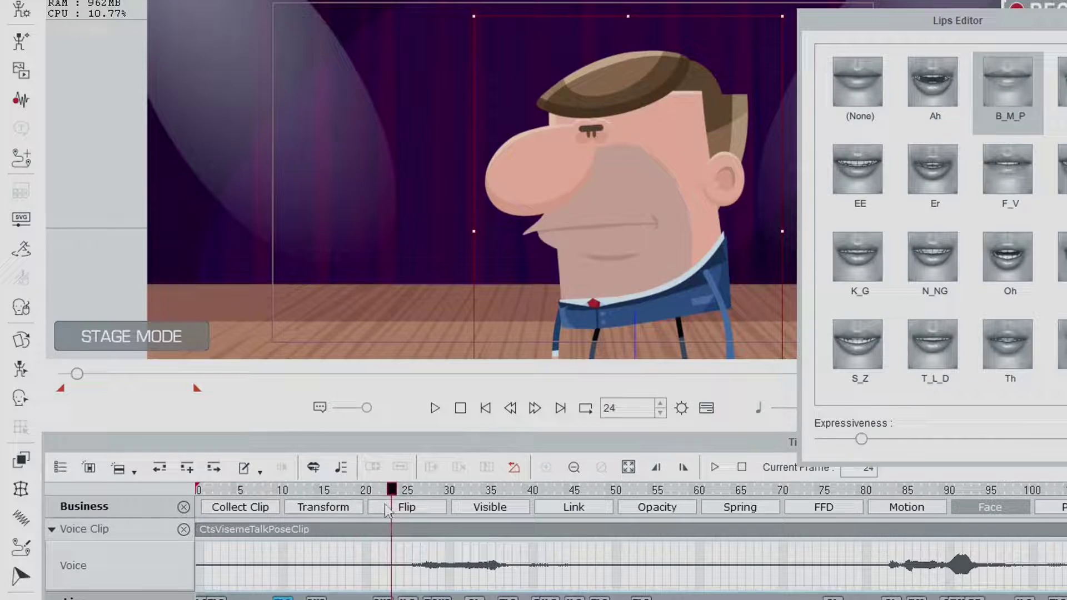
{"action": "left_click_drag", "start_coordinate": [388, 510], "coordinate": [414, 509]}
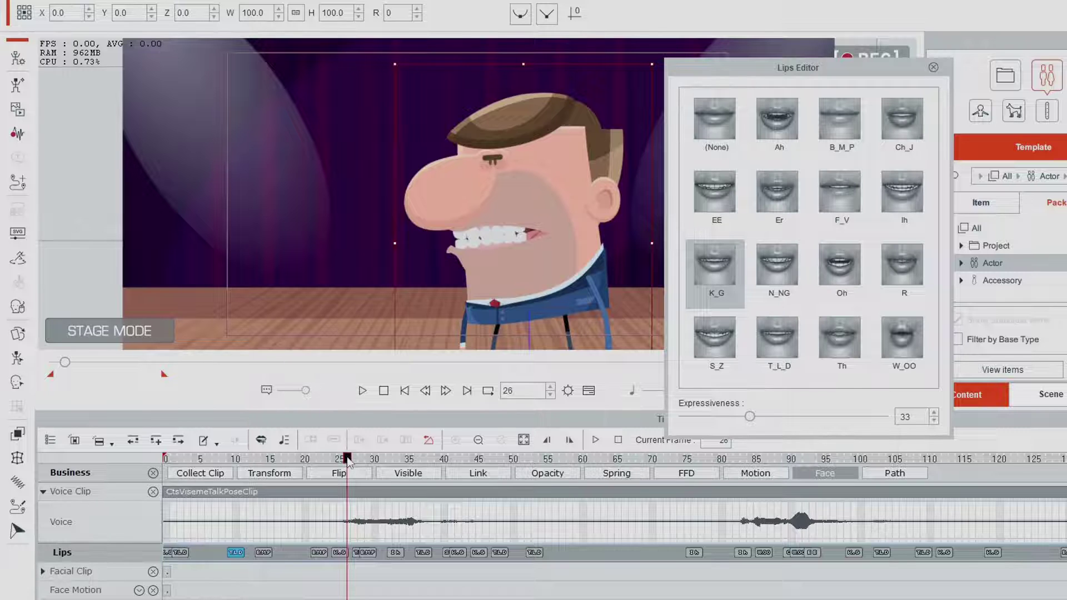
{"action": "mouse_move", "coordinate": [347, 459]}
{"action": "left_mouse_down"}
{"action": "mouse_move", "coordinate": [326, 459]}
{"action": "mouse_move", "coordinate": [348, 459]}
{"action": "mouse_move", "coordinate": [330, 468]}
{"action": "left_mouse_up"}
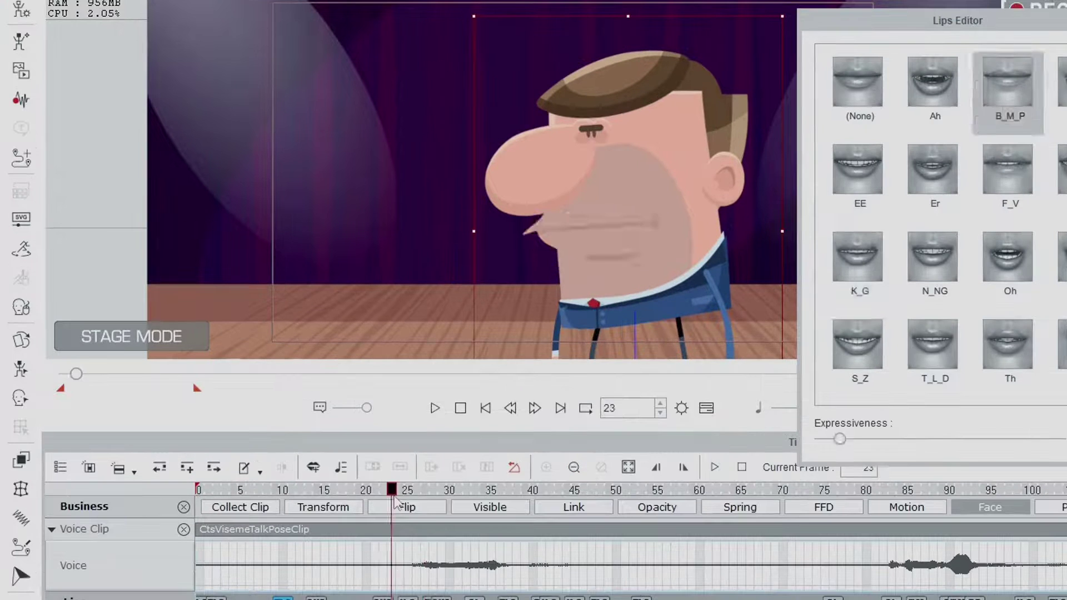
{"action": "left_click_drag", "start_coordinate": [396, 503], "coordinate": [420, 599]}
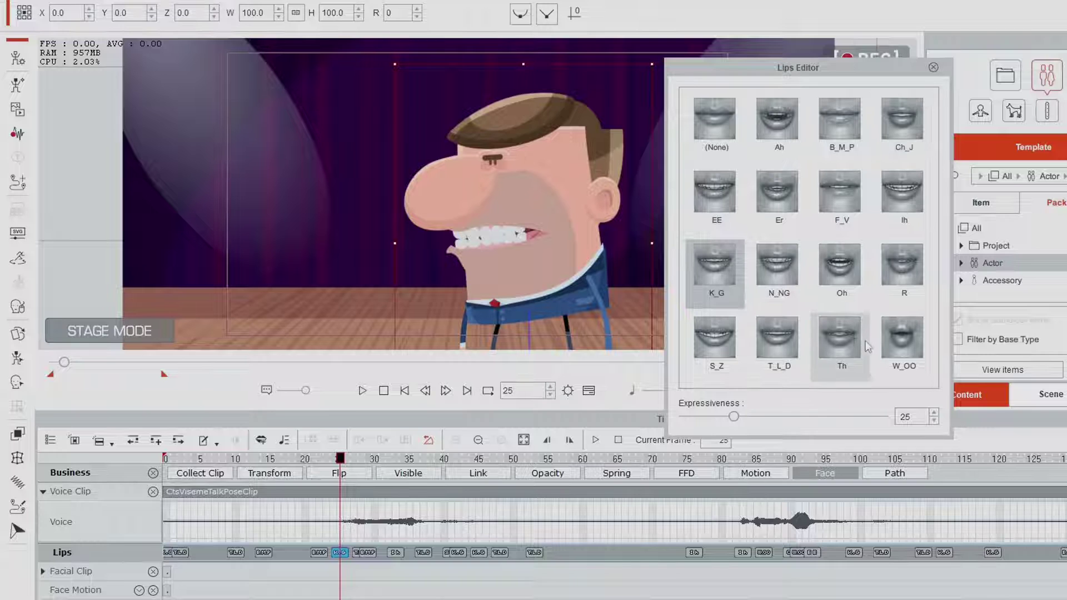
Replace the frame-25 lip shape with Ah and review mouths from frame 19 to 45.
{"action": "left_click", "coordinate": [777, 121]}
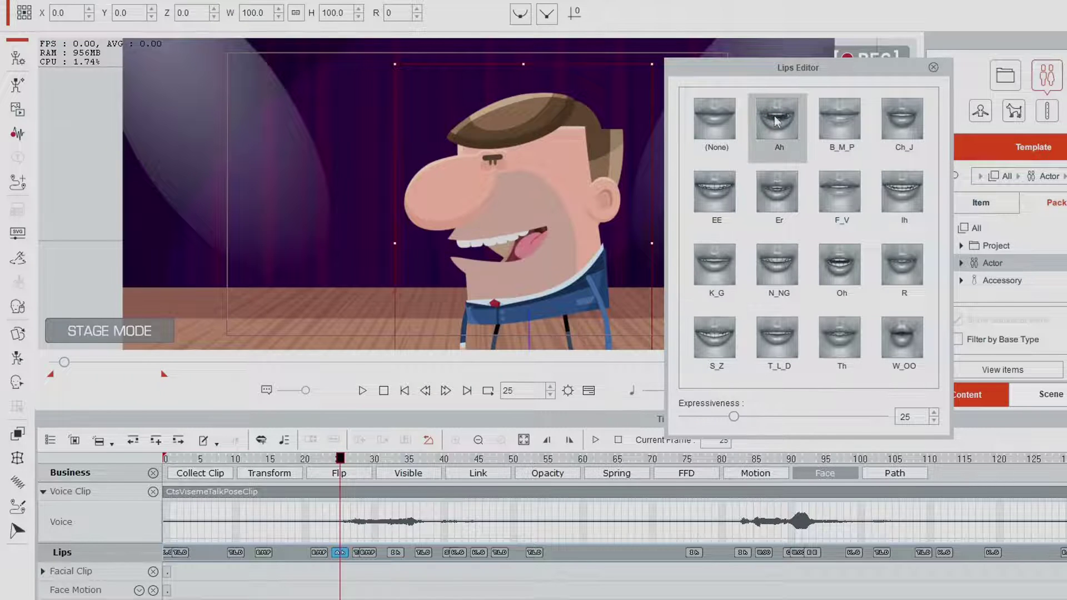
{"action": "left_click_drag", "start_coordinate": [317, 458], "coordinate": [431, 458]}
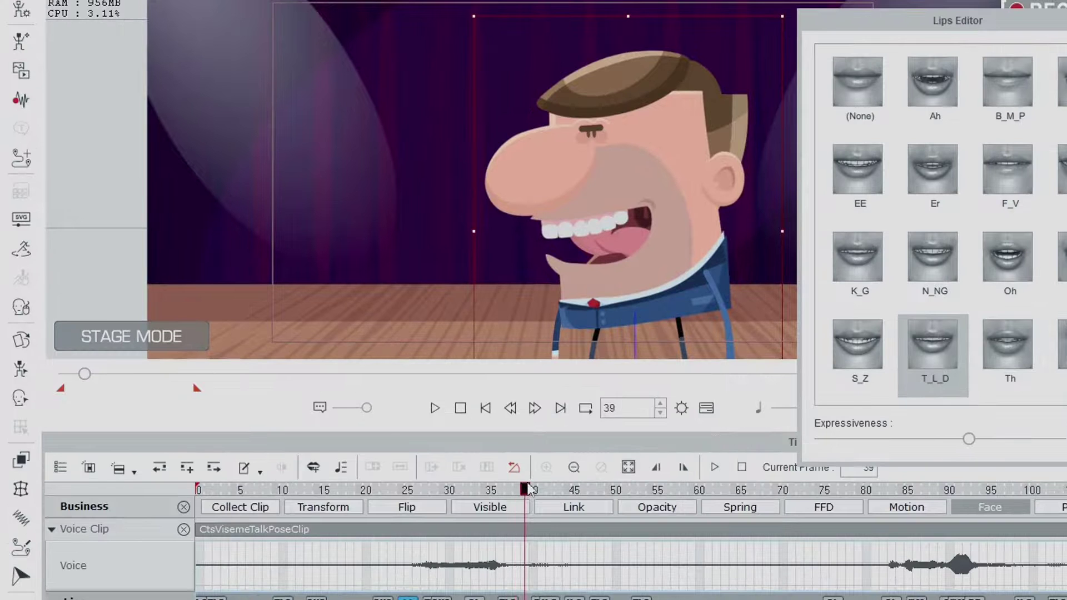
{"action": "left_click_drag", "start_coordinate": [529, 488], "coordinate": [421, 494]}
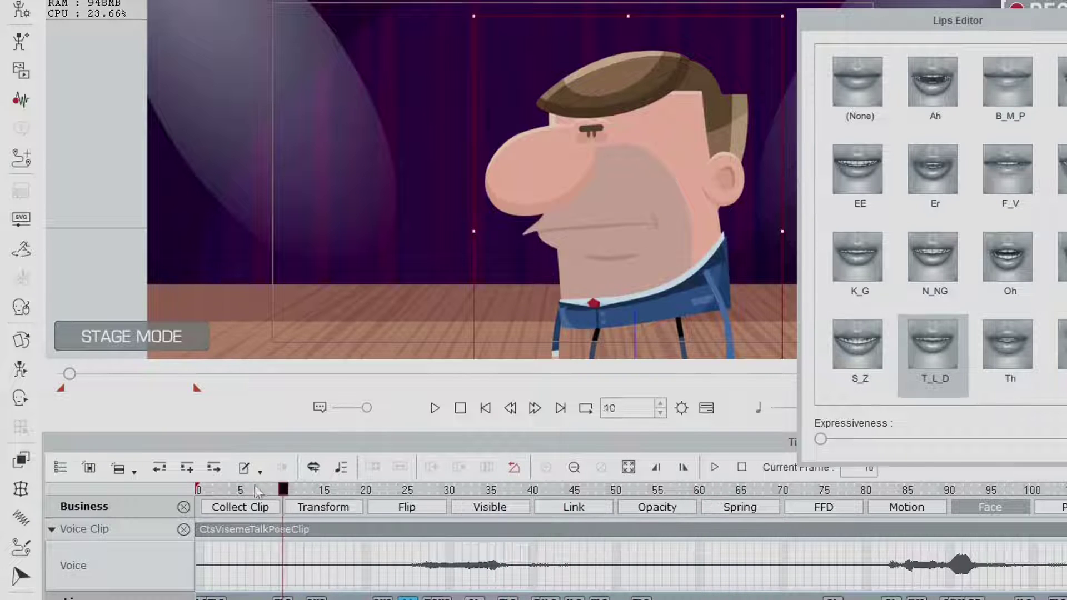
{"action": "left_click_drag", "start_coordinate": [632, 531], "coordinate": [277, 514]}
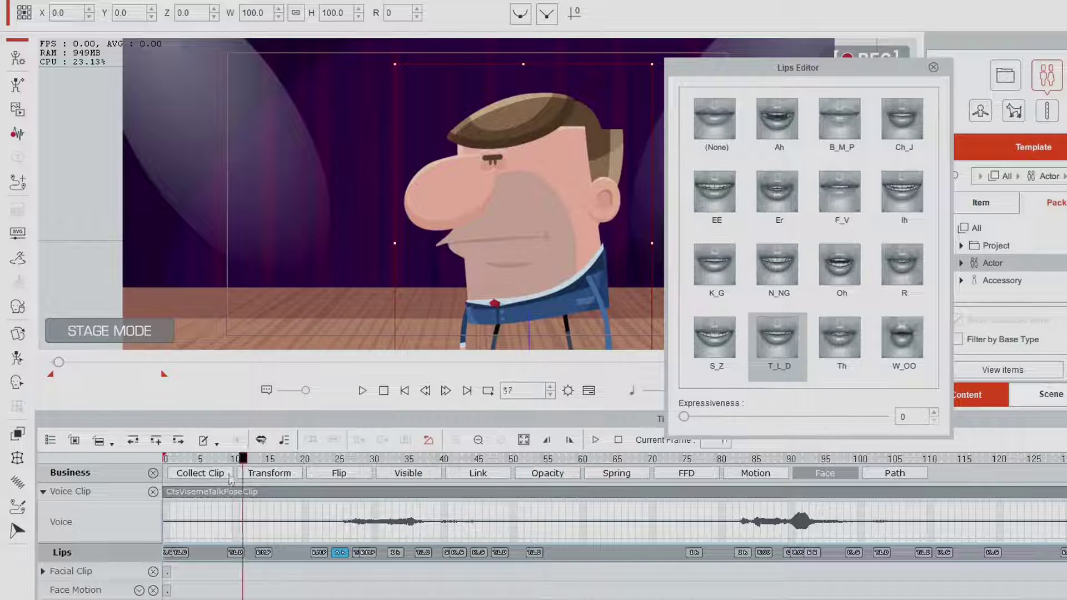
{"action": "left_click_drag", "start_coordinate": [230, 478], "coordinate": [289, 477]}
{"action": "scroll", "coordinate": [349, 477], "scroll_direction": "right", "scroll_amount": 10}
Preview frames 74–89 and change the frame-86 lip shape to B_M_P.
{"action": "left_click", "coordinate": [338, 459]}
{"action": "left_click_drag", "start_coordinate": [340, 462], "coordinate": [393, 467]}
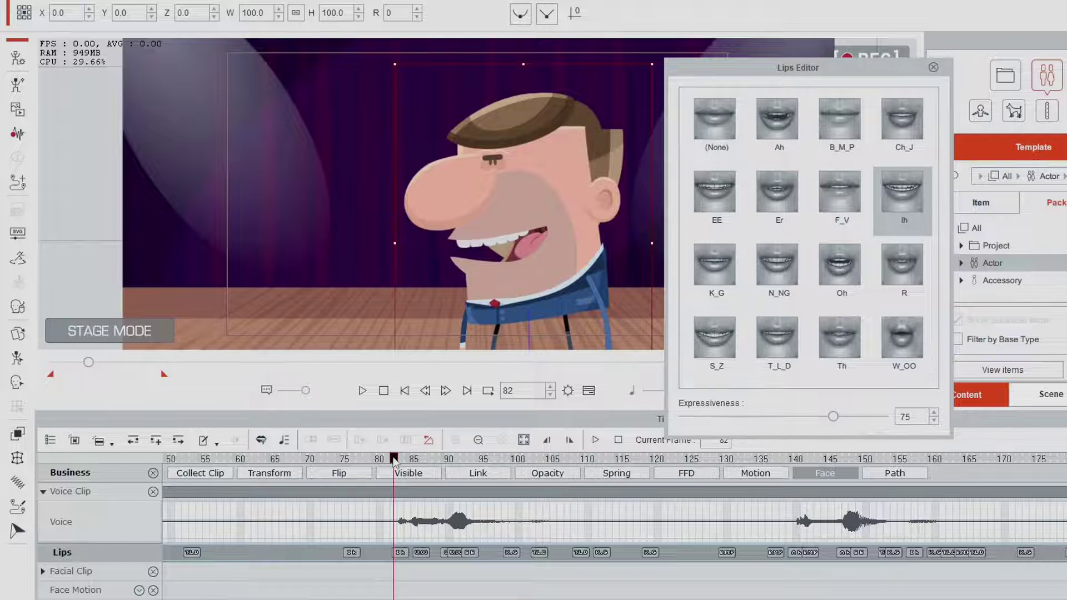
{"action": "left_click_drag", "start_coordinate": [393, 461], "coordinate": [422, 459]}
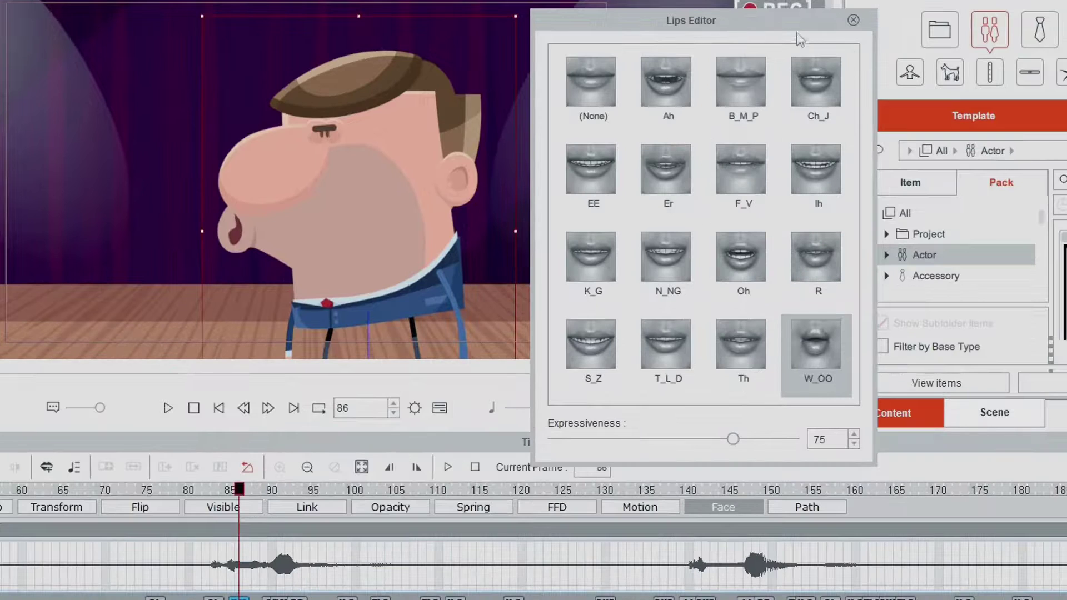
{"action": "left_click", "coordinate": [744, 90]}
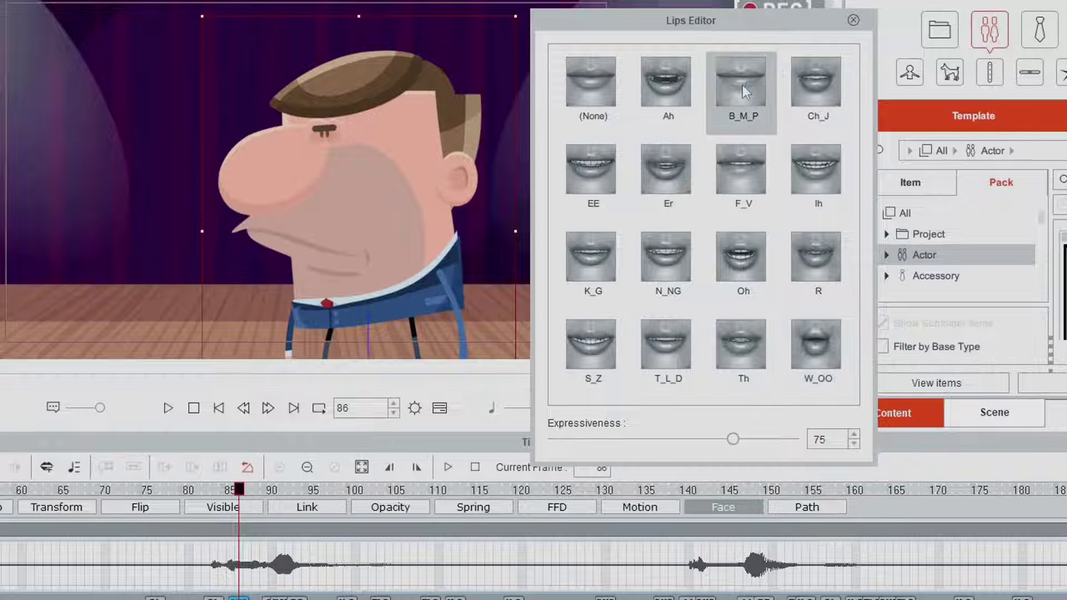
Compare mouths around frames 83–90 and change the W_OO key near frame 91 to Oh.
{"action": "left_click_drag", "start_coordinate": [240, 490], "coordinate": [273, 489]}
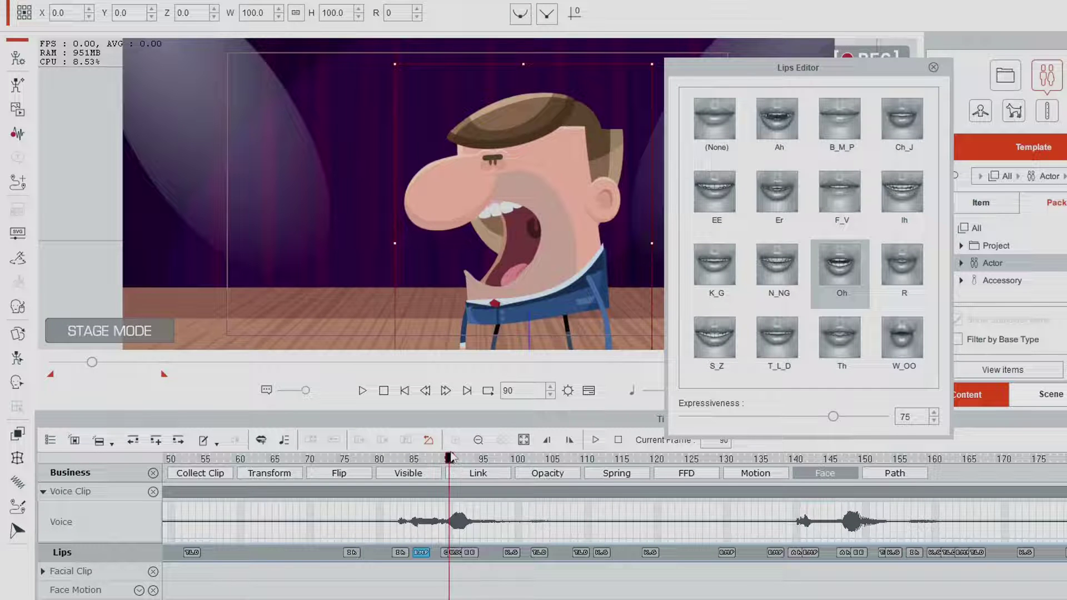
{"action": "mouse_move", "coordinate": [452, 457]}
{"action": "left_mouse_down"}
{"action": "mouse_move", "coordinate": [463, 454]}
{"action": "mouse_move", "coordinate": [436, 455]}
{"action": "mouse_move", "coordinate": [457, 457]}
{"action": "left_mouse_up"}
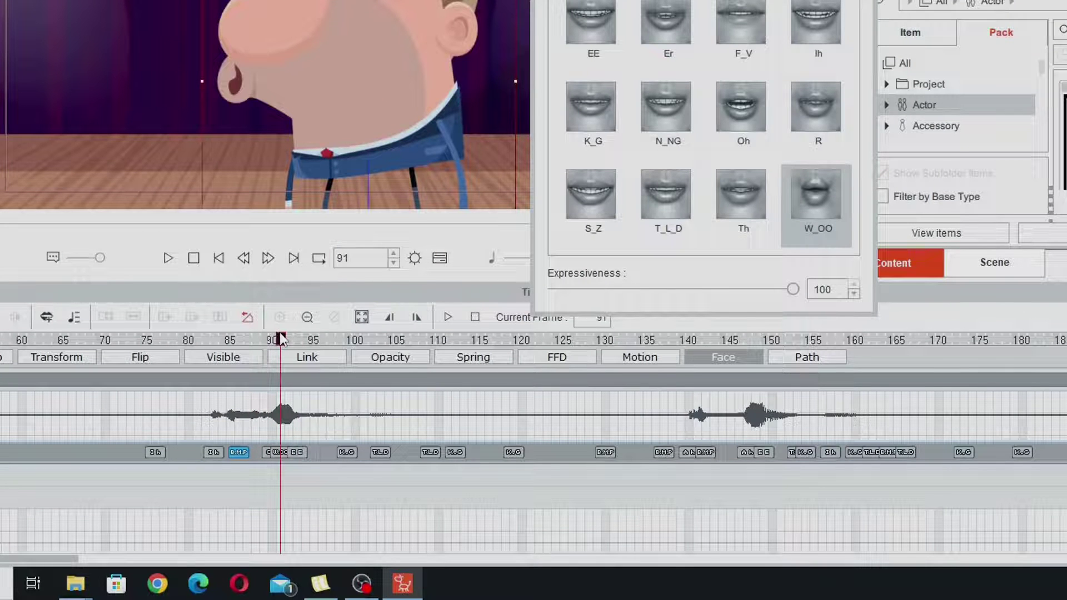
{"action": "left_click", "coordinate": [283, 453]}
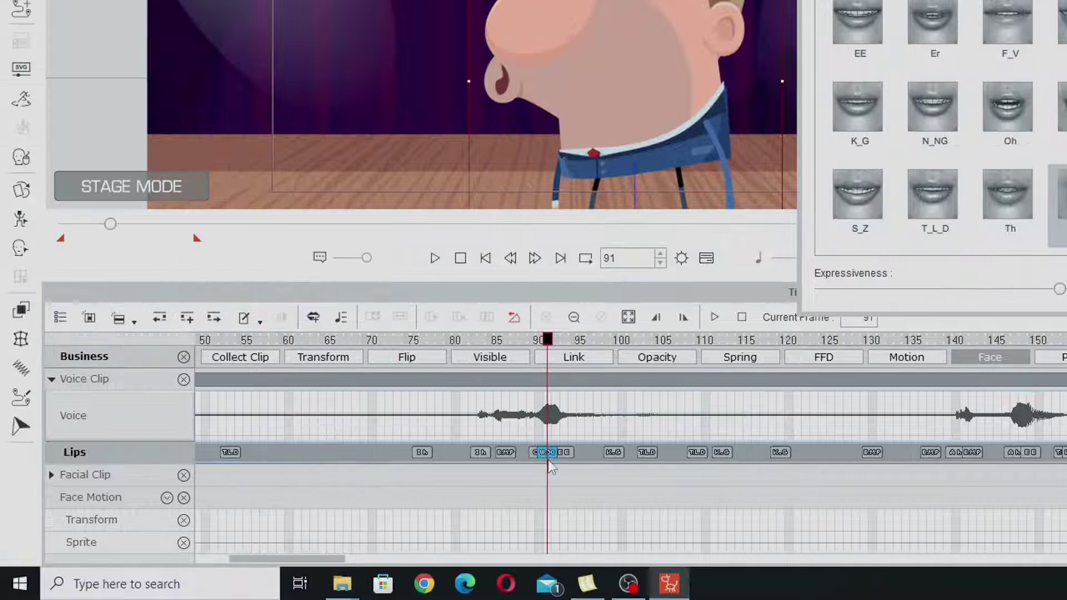
{"action": "left_click", "coordinate": [740, 106]}
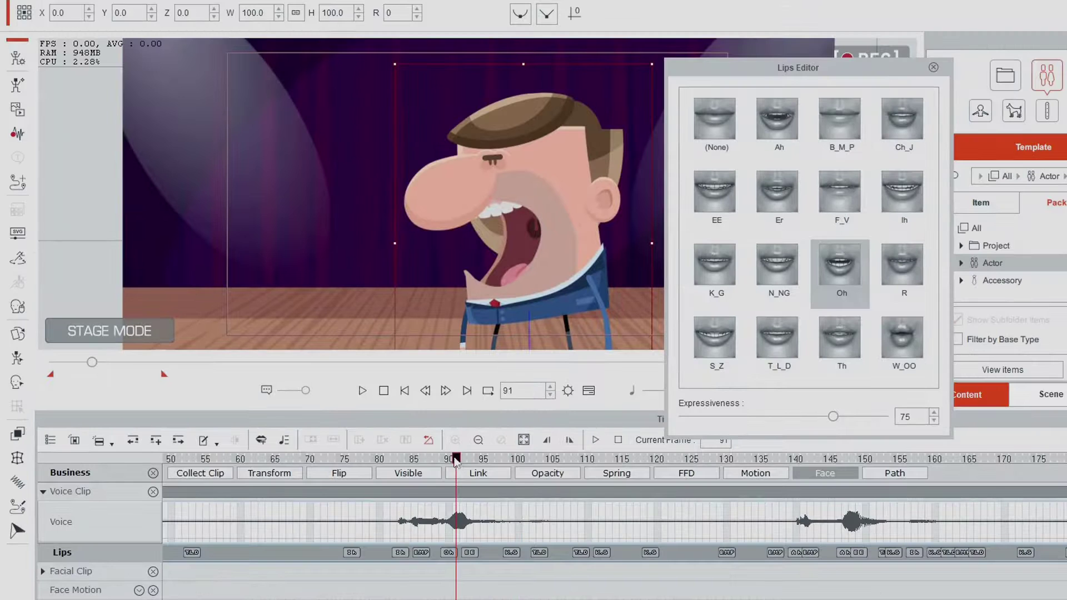
Set the frame-96 lip shape to S_Z, replacing EE, and review back to frame 89.
{"action": "left_click_drag", "start_coordinate": [456, 461], "coordinate": [493, 493]}
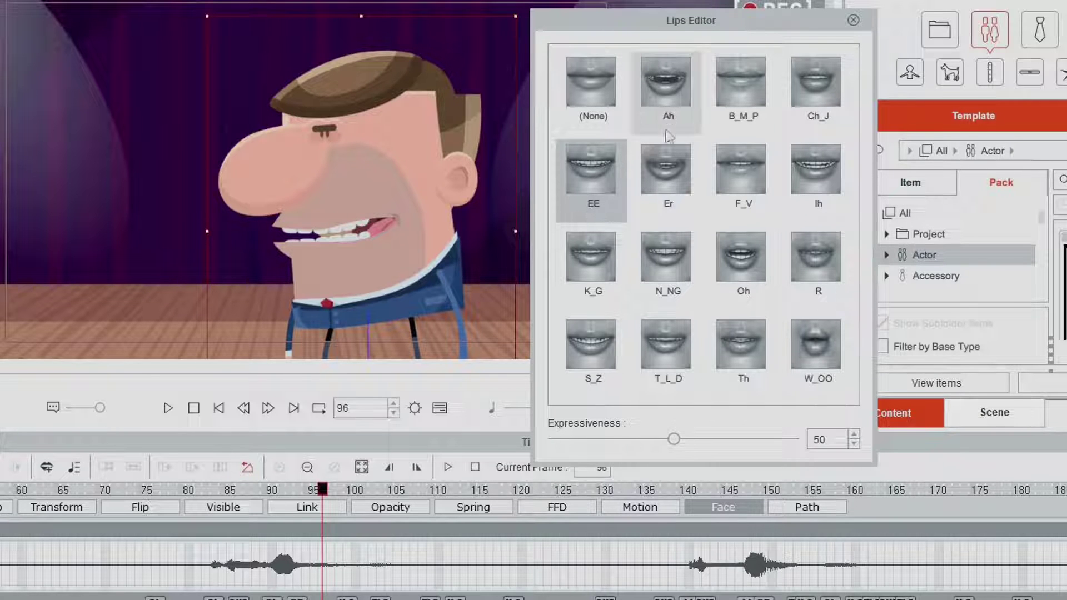
{"action": "left_click", "coordinate": [588, 345]}
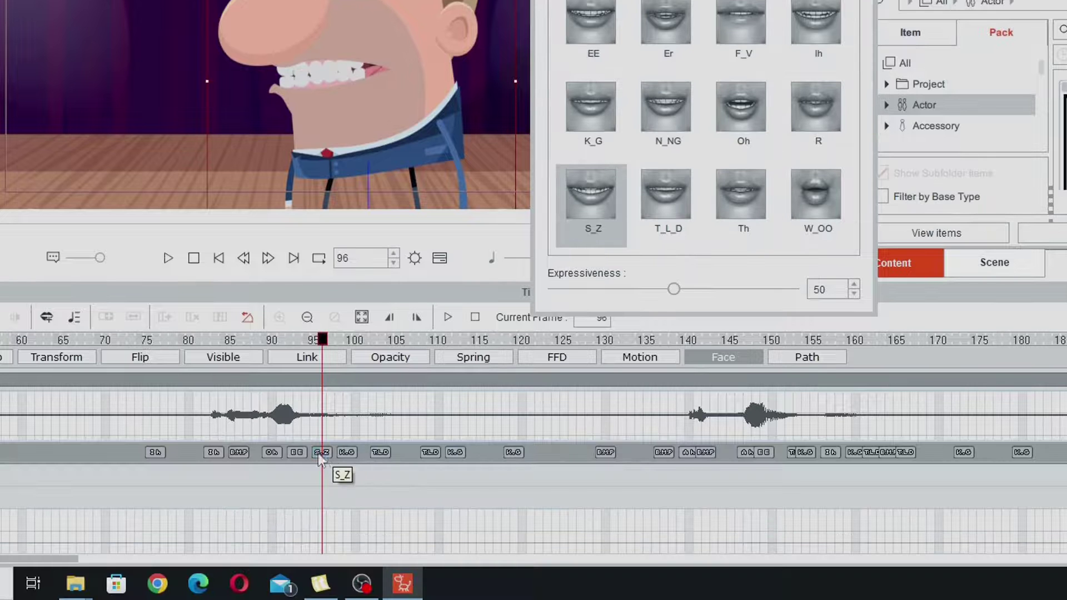
{"action": "left_click_drag", "start_coordinate": [322, 340], "coordinate": [568, 356]}
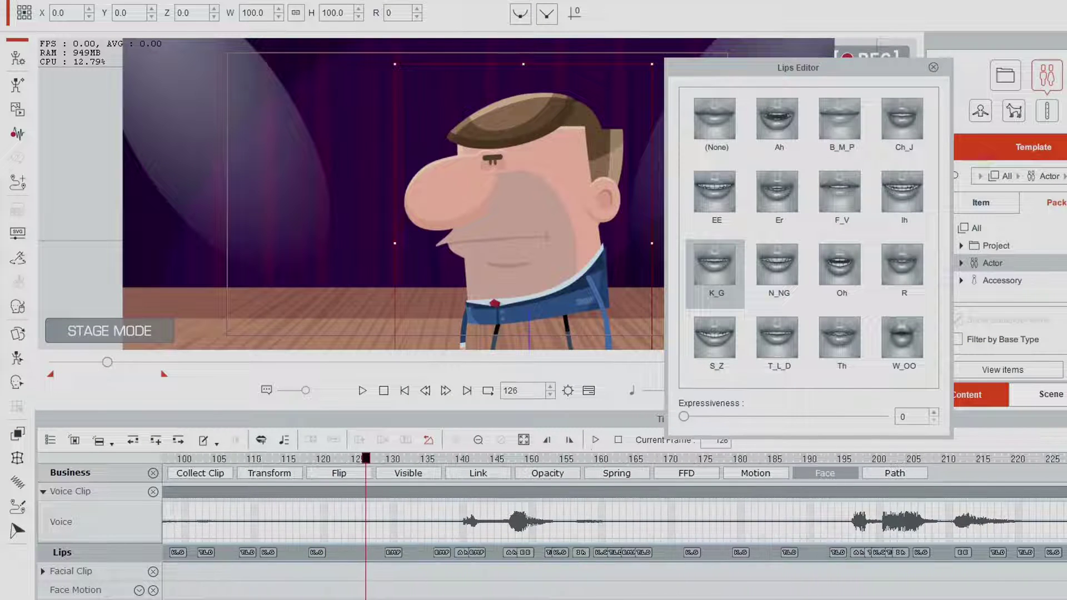
Slide the EE viseme clip a few frames later and scrub frames 142–176 to check it.
{"action": "left_click_drag", "start_coordinate": [348, 460], "coordinate": [509, 492]}
{"action": "left_click", "coordinate": [510, 552]}
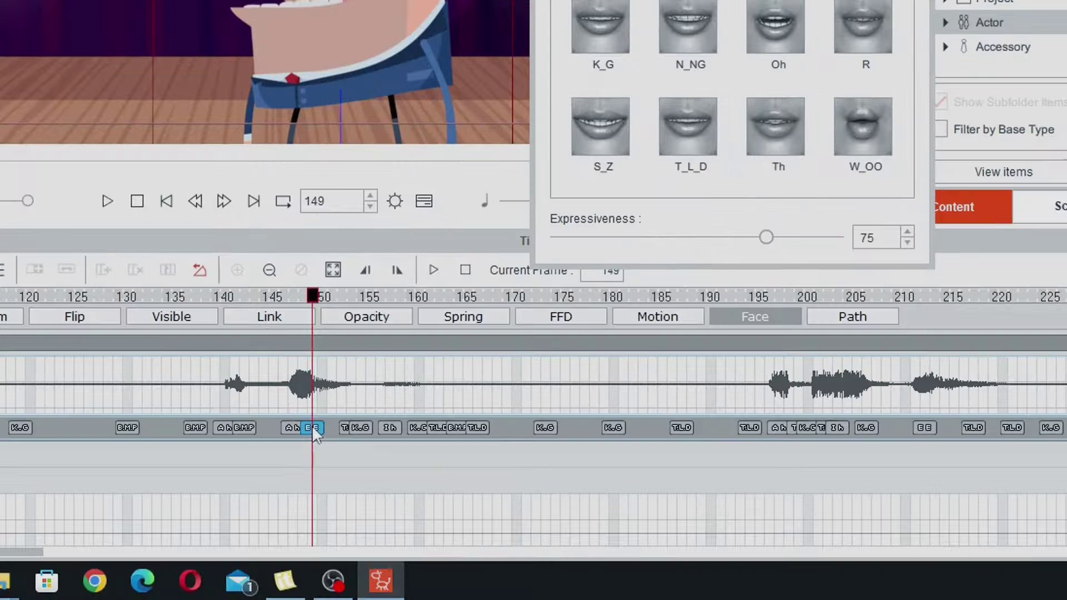
{"action": "left_click_drag", "start_coordinate": [312, 429], "coordinate": [323, 429]}
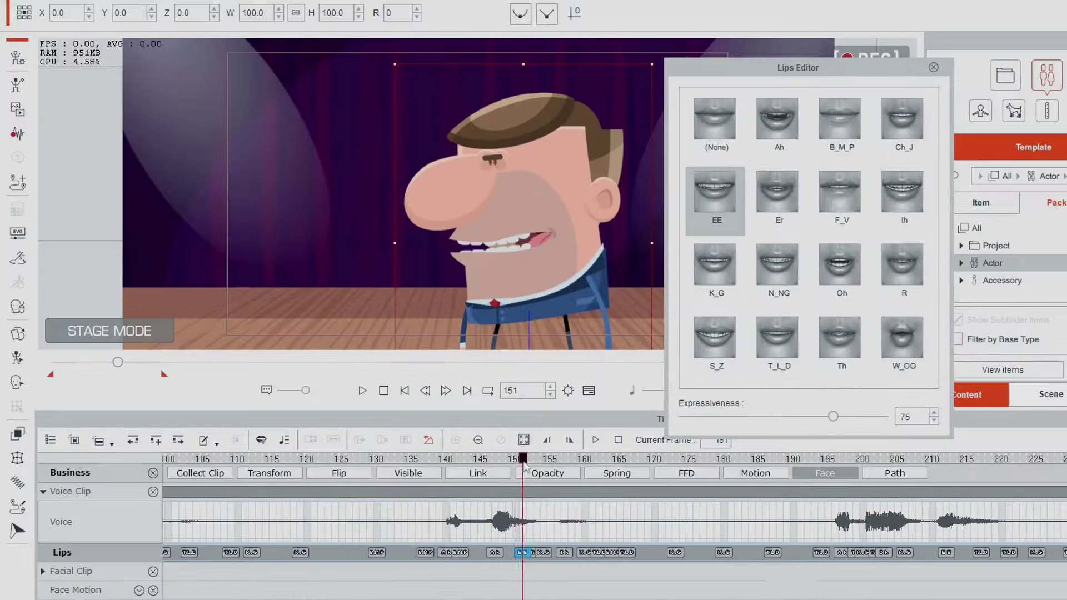
{"action": "left_click", "coordinate": [242, 298]}
{"action": "left_click_drag", "start_coordinate": [460, 465], "coordinate": [757, 469]}
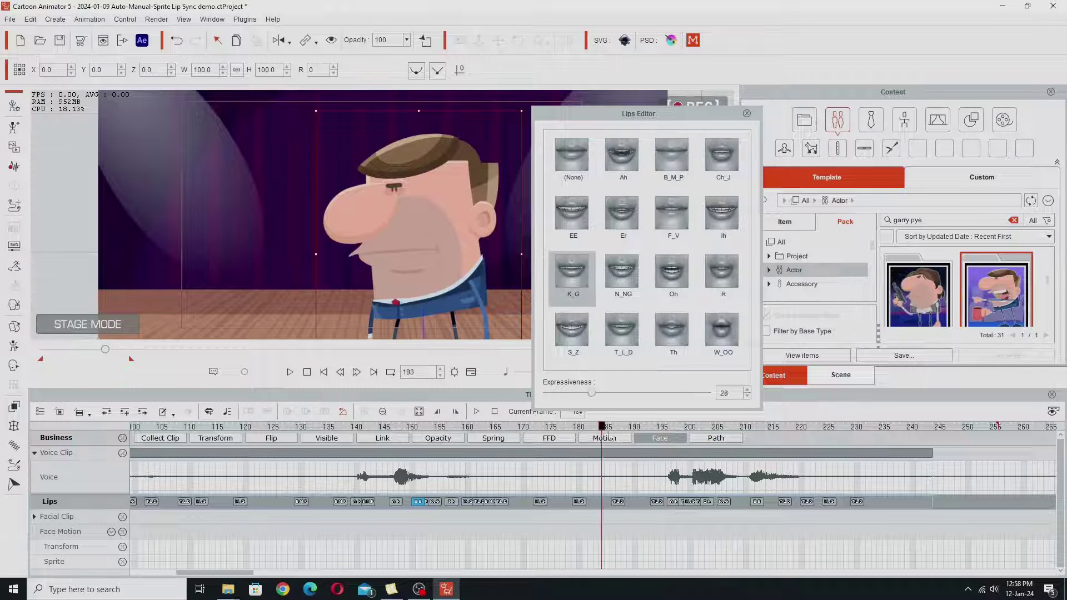
{"action": "left_click_drag", "start_coordinate": [607, 437], "coordinate": [720, 440]}
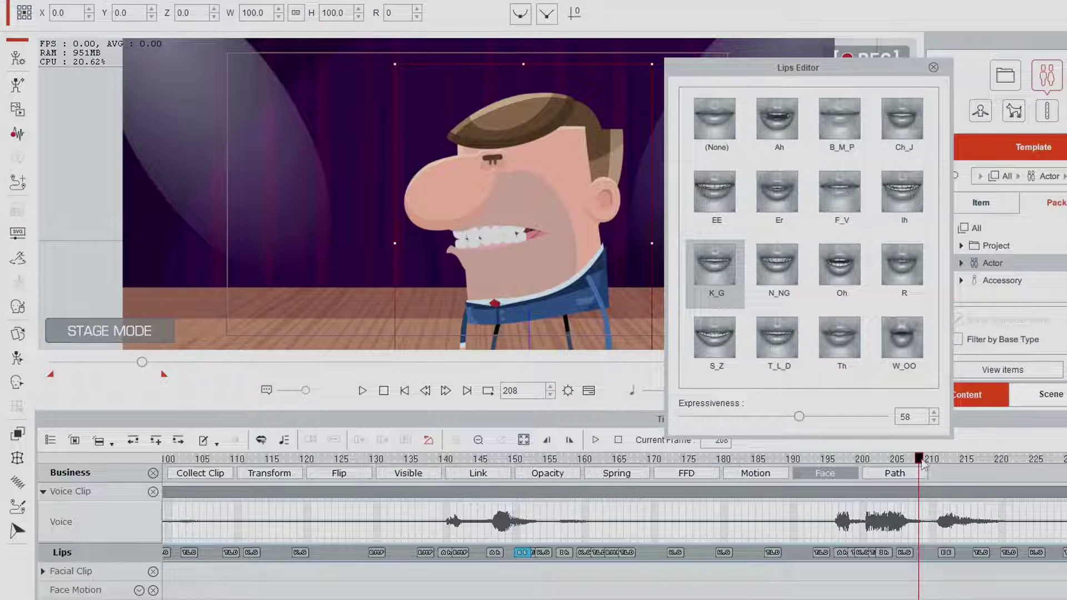
{"action": "left_click_drag", "start_coordinate": [922, 466], "coordinate": [694, 481]}
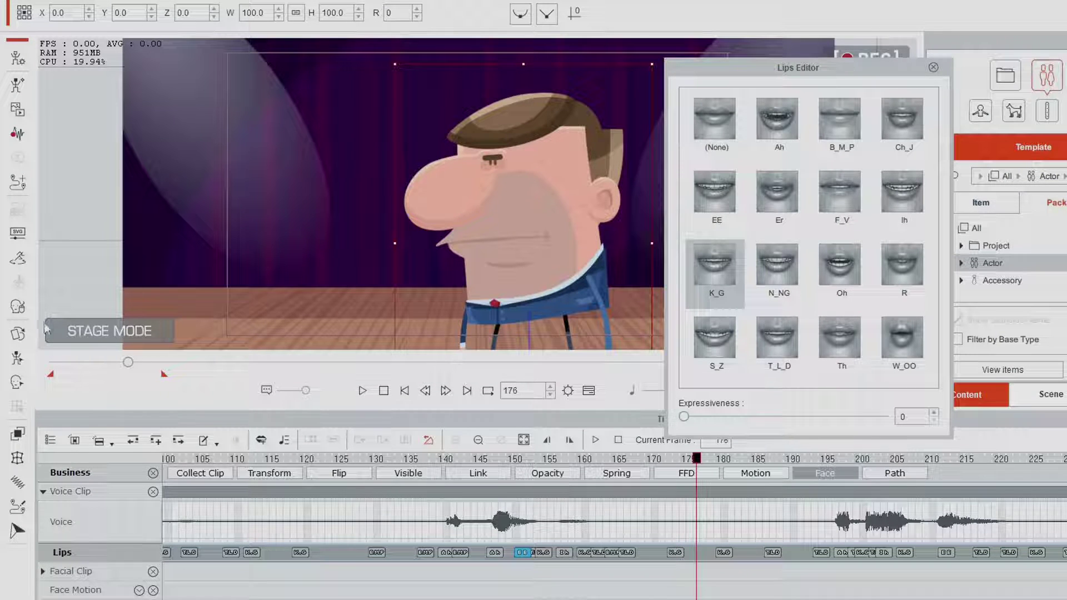
Close the Lips Editor, play from frame 176, and scrub back to frame 185.
{"action": "left_click", "coordinate": [935, 69]}
{"action": "key", "text": "space"}
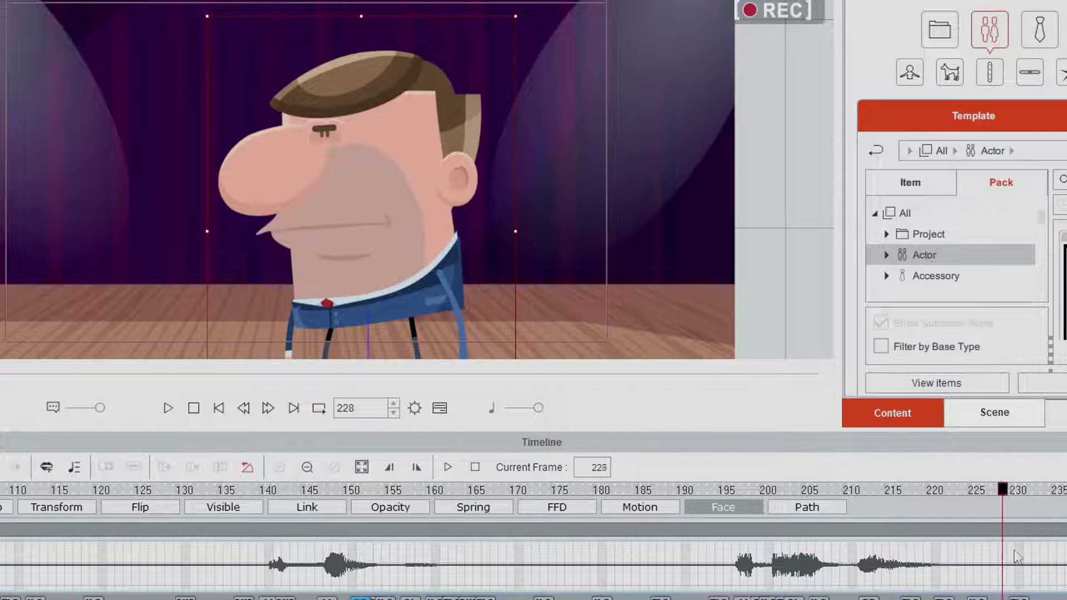
{"action": "left_click_drag", "start_coordinate": [1048, 559], "coordinate": [743, 583]}
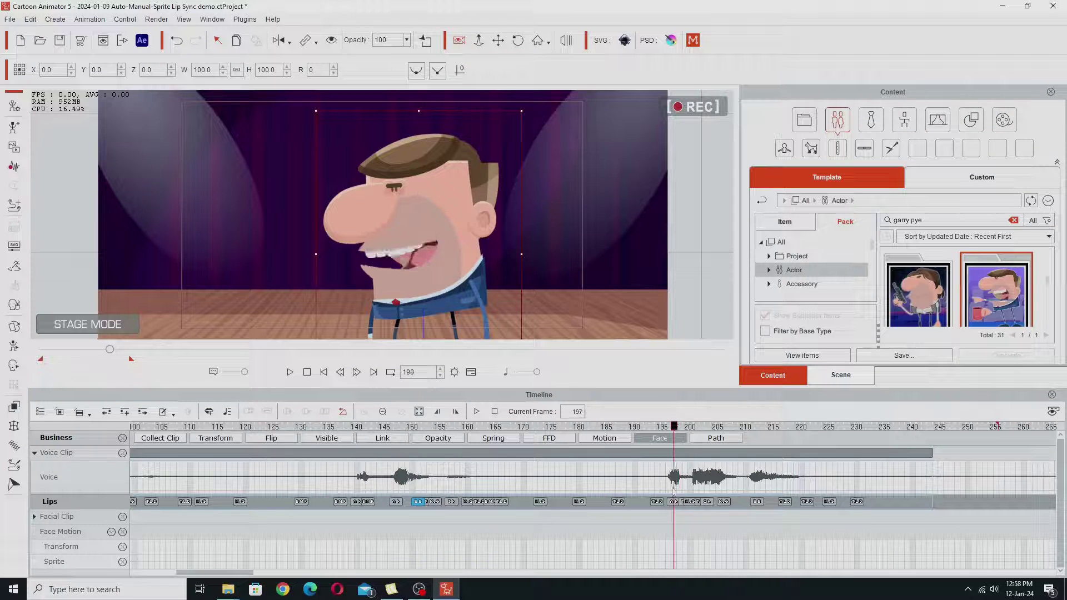
{"action": "left_click_drag", "start_coordinate": [674, 492], "coordinate": [607, 491]}
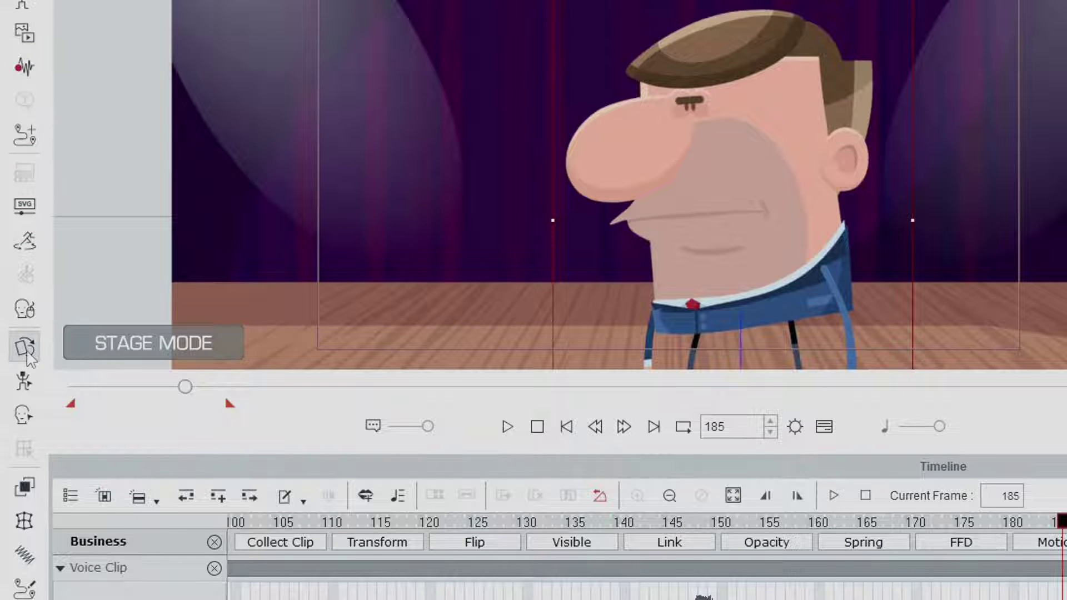
Open the Sprite Editor on the Face tab's Mouth and browse sprites like Normal, OpenLip and Oh.
{"action": "left_click", "coordinate": [25, 347]}
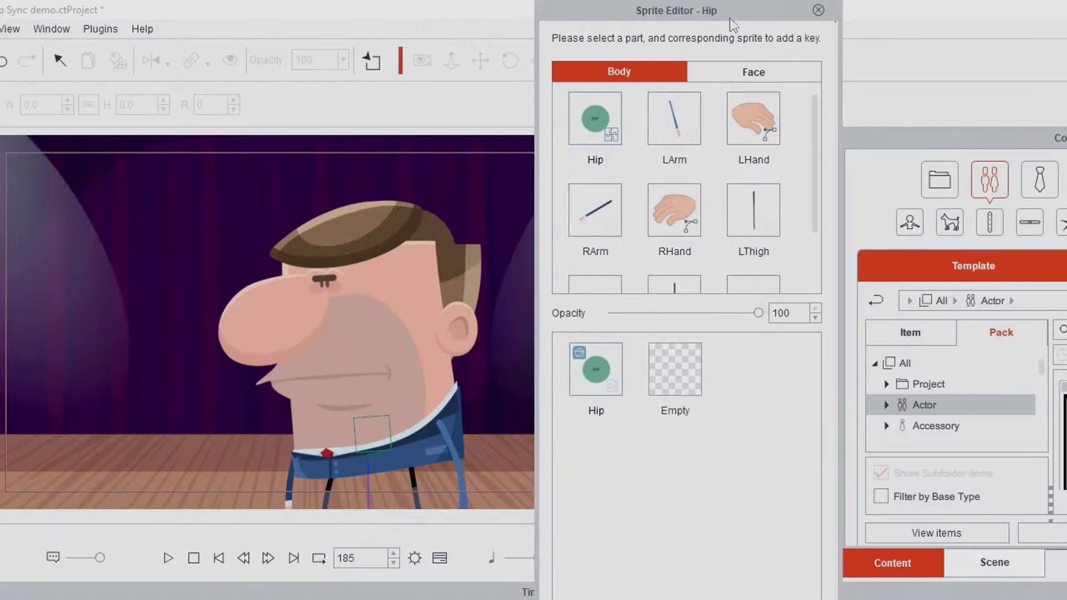
{"action": "left_click", "coordinate": [664, 60]}
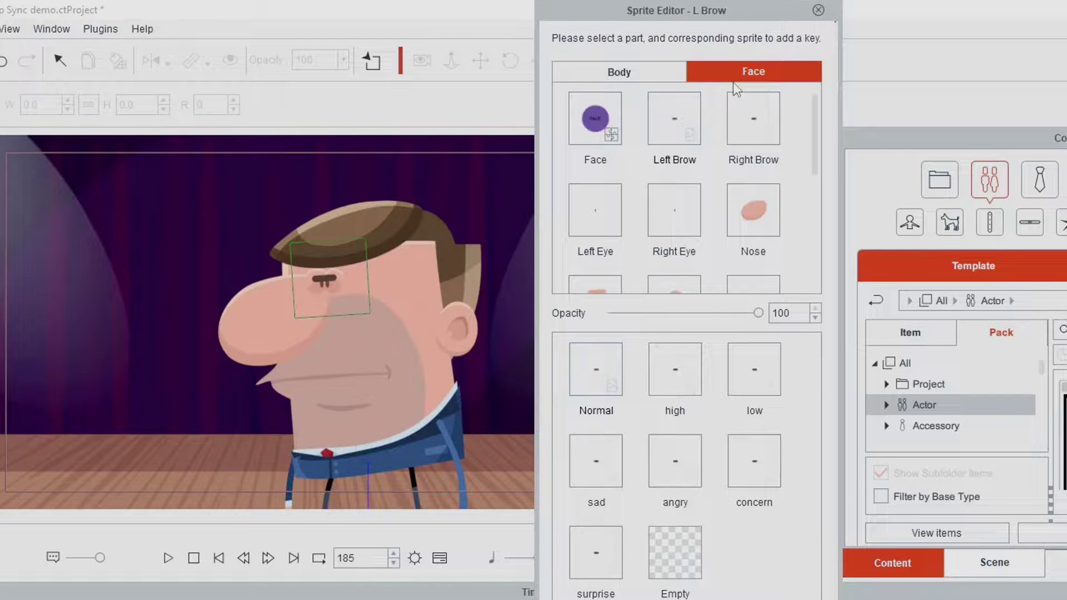
{"action": "scroll", "coordinate": [689, 189], "scroll_direction": "down", "scroll_amount": 2}
{"action": "left_click", "coordinate": [591, 172]}
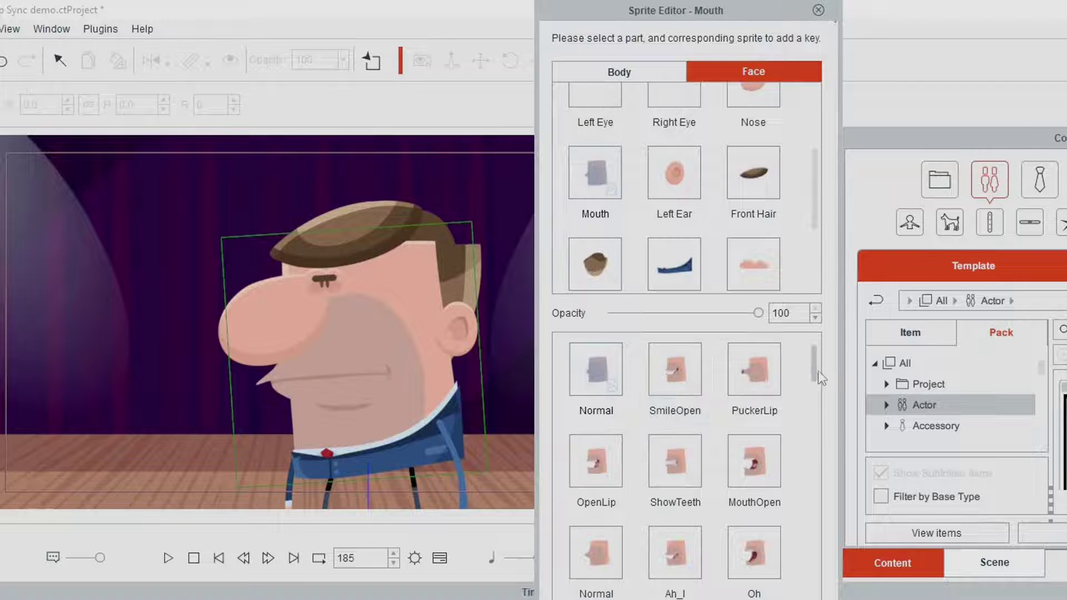
{"action": "left_click_drag", "start_coordinate": [811, 377], "coordinate": [844, 392]}
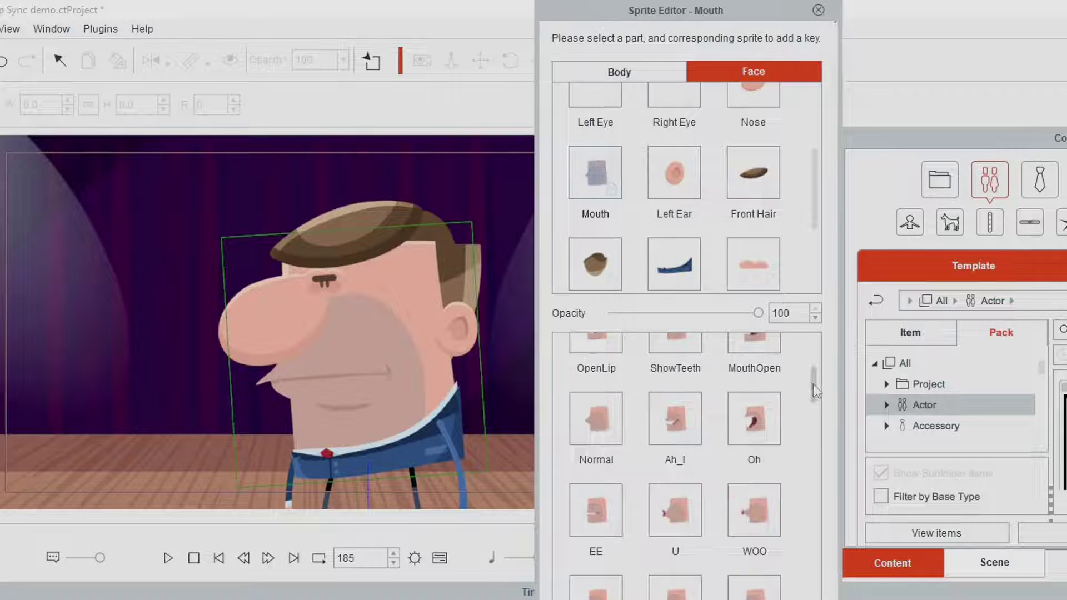
{"action": "left_click_drag", "start_coordinate": [811, 384], "coordinate": [839, 502]}
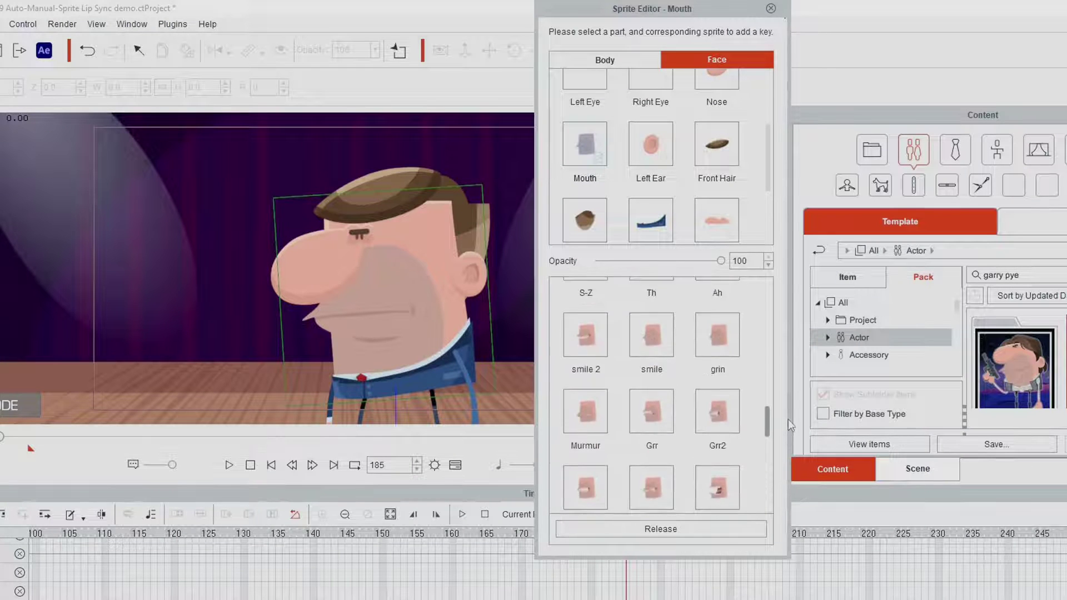
{"action": "left_click_drag", "start_coordinate": [788, 419], "coordinate": [797, 284]}
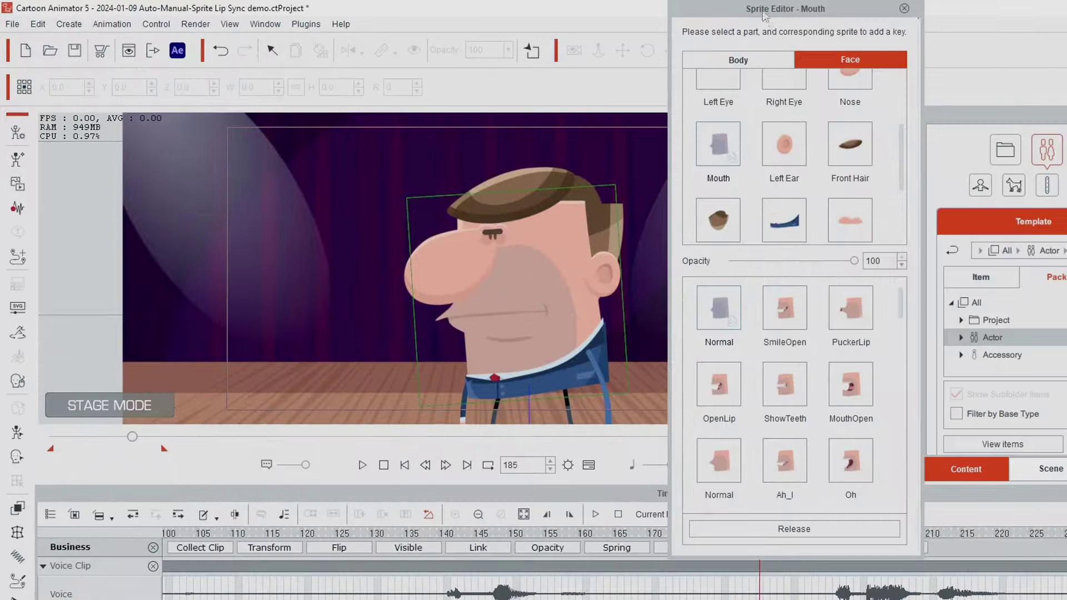
Key the MouthOpen sprite at frame 187 and preview the wide-open mouth.
{"action": "left_click", "coordinate": [761, 10]}
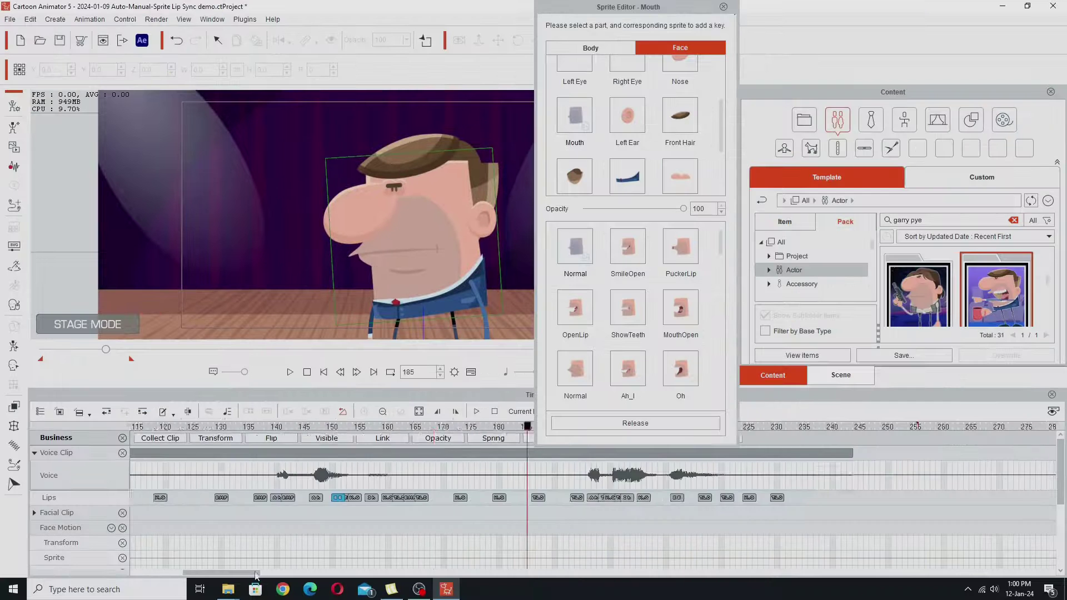
{"action": "left_click_drag", "start_coordinate": [266, 578], "coordinate": [280, 581]}
{"action": "mouse_move", "coordinate": [304, 477]}
{"action": "left_mouse_down"}
{"action": "mouse_move", "coordinate": [229, 476]}
{"action": "mouse_move", "coordinate": [315, 477]}
{"action": "left_mouse_up"}
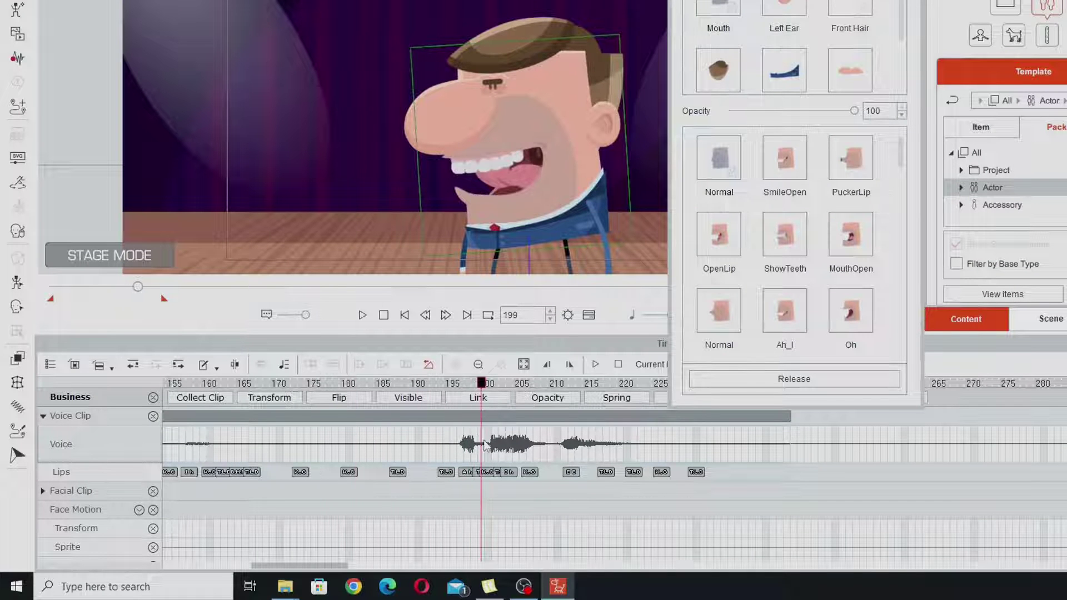
{"action": "left_click_drag", "start_coordinate": [485, 444], "coordinate": [398, 445]}
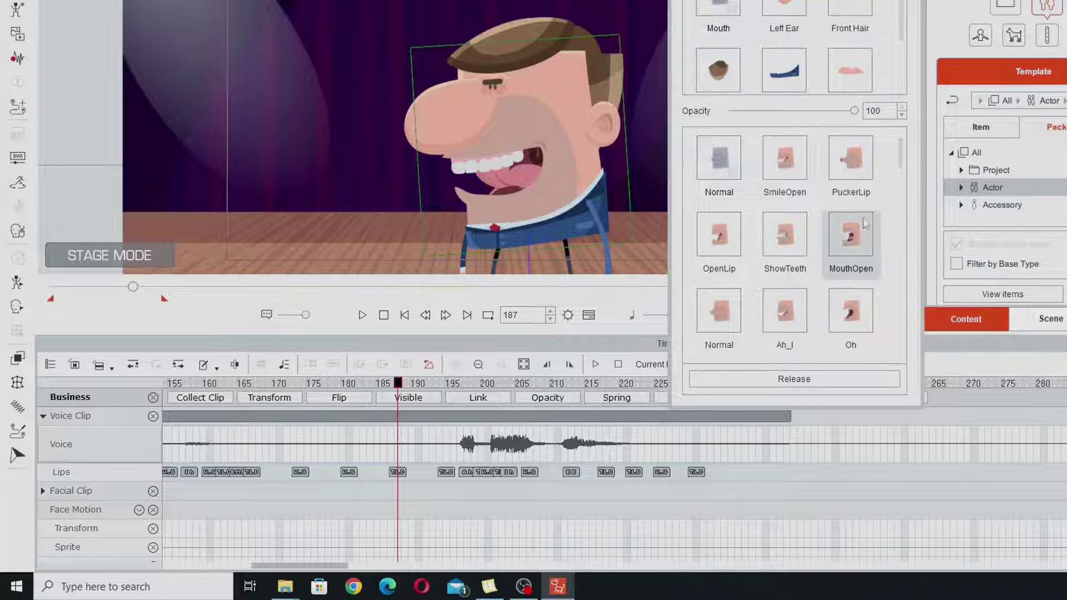
{"action": "left_click", "coordinate": [850, 239]}
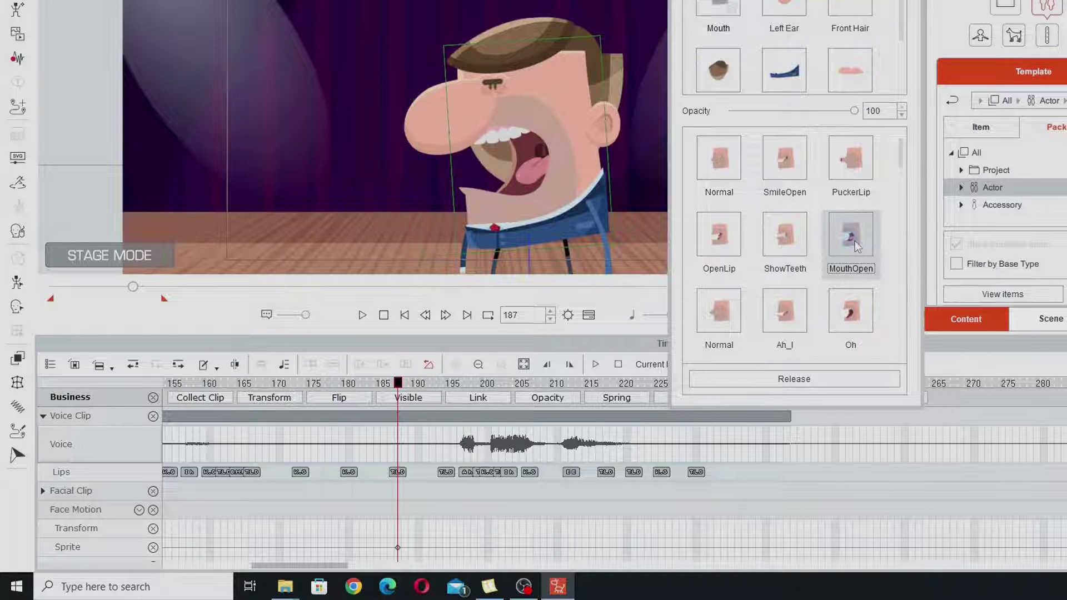
{"action": "left_click_drag", "start_coordinate": [398, 385], "coordinate": [370, 423]}
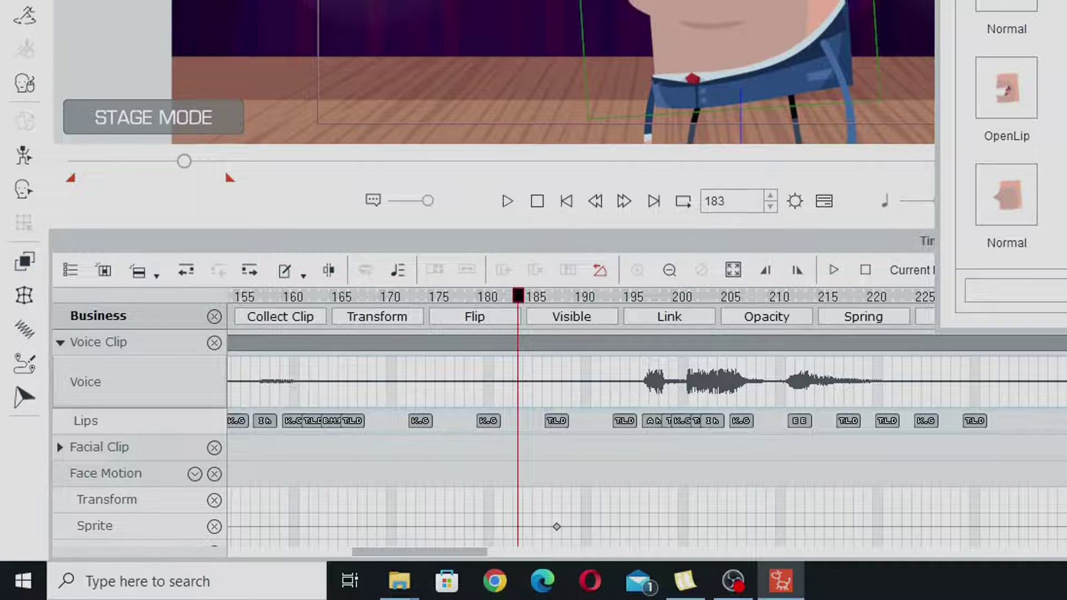
{"action": "scroll", "coordinate": [768, 507], "scroll_direction": "down", "scroll_amount": 5}
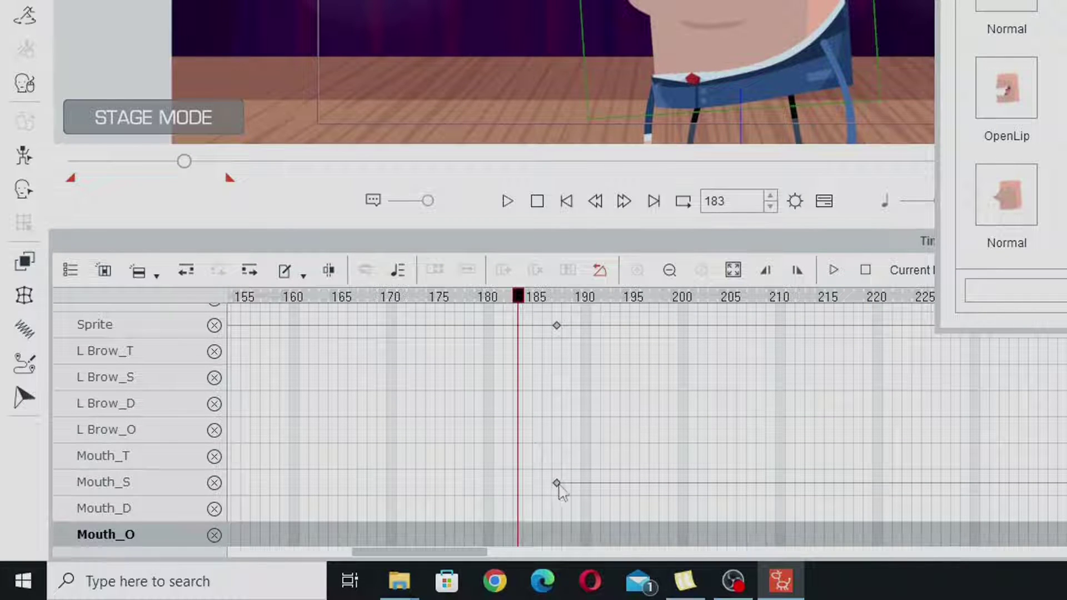
{"action": "left_click", "coordinate": [217, 480]}
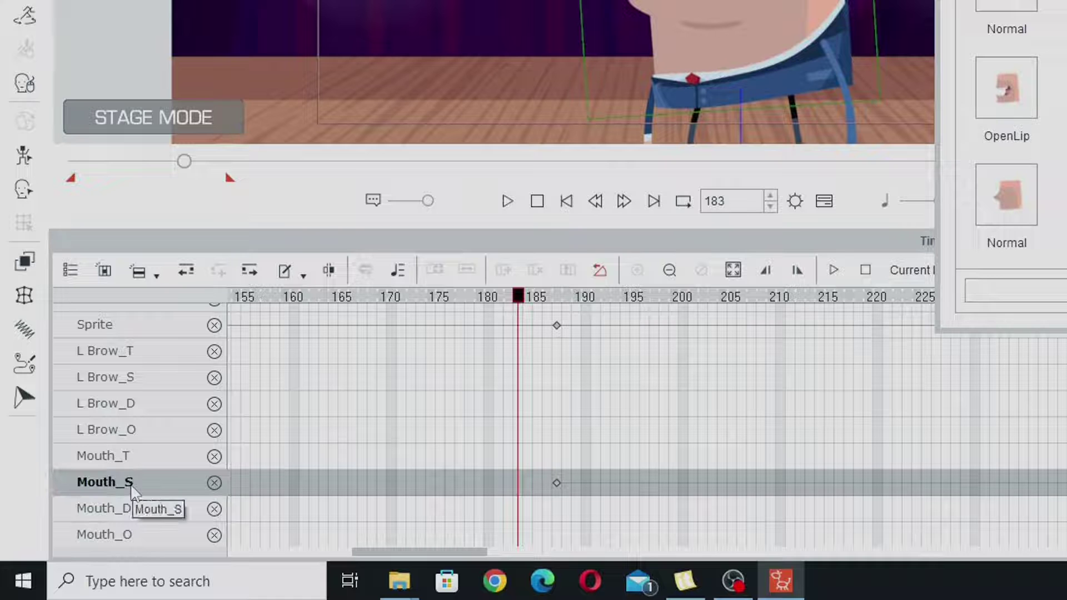
{"action": "left_click", "coordinate": [556, 482]}
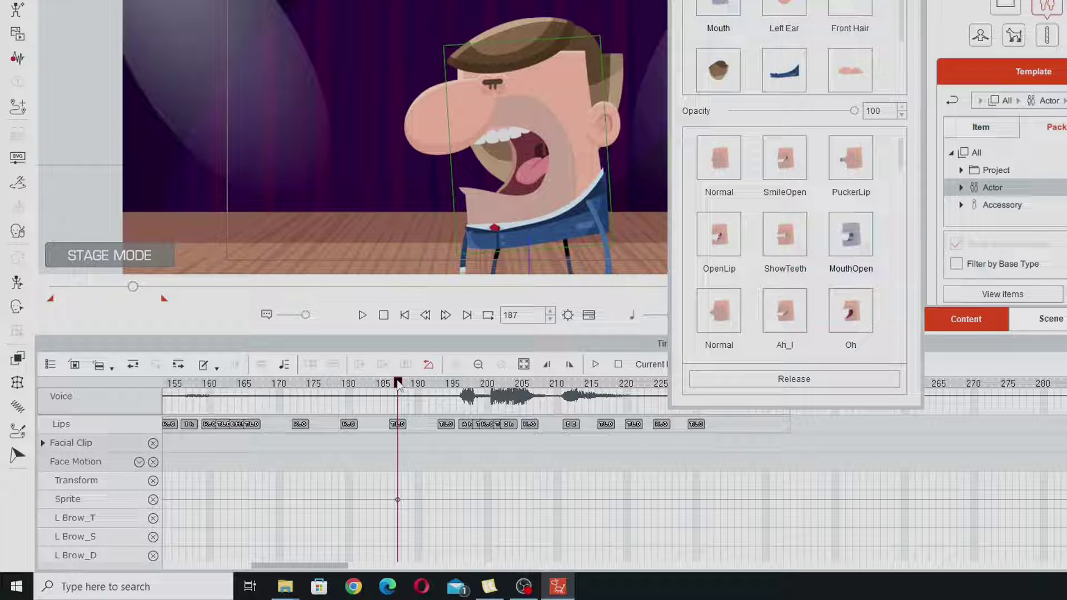
{"action": "left_click_drag", "start_coordinate": [398, 384], "coordinate": [441, 424]}
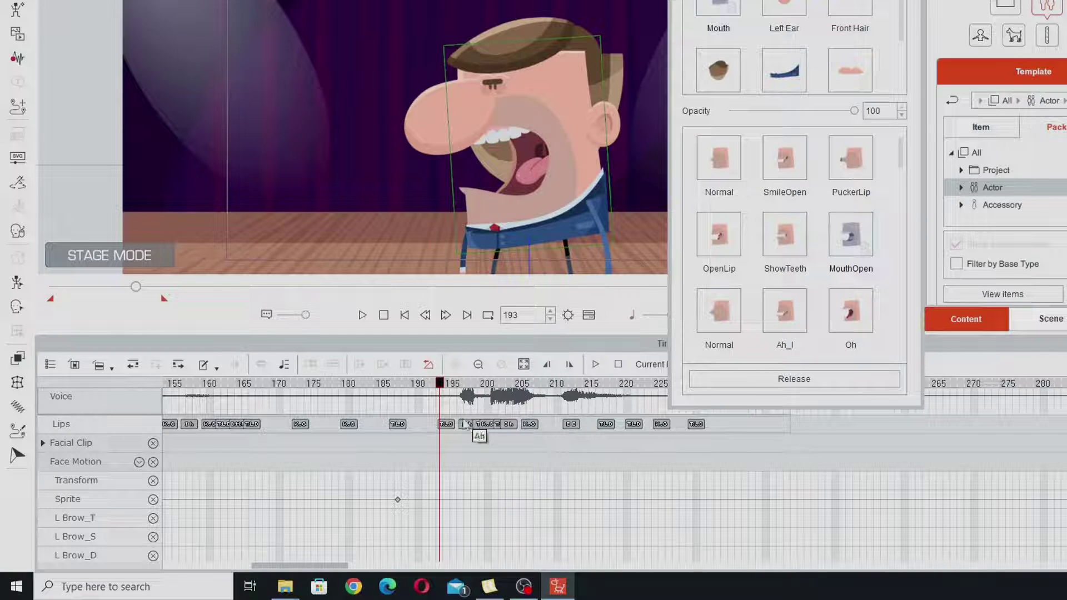
{"action": "left_click_drag", "start_coordinate": [441, 384], "coordinate": [574, 428]}
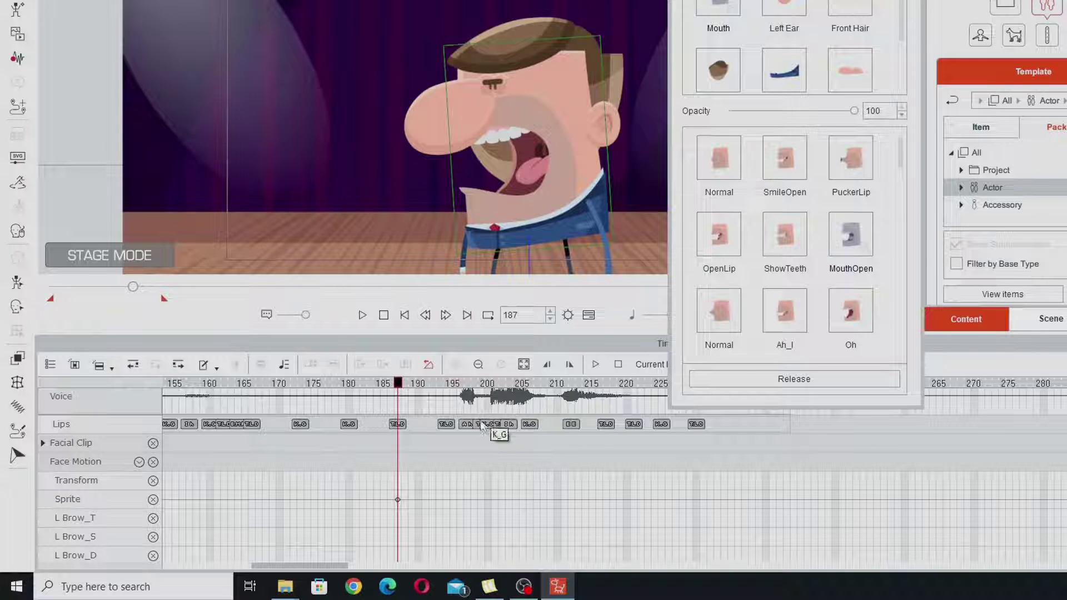
{"action": "scroll", "coordinate": [611, 436], "scroll_direction": "down", "scroll_amount": 1}
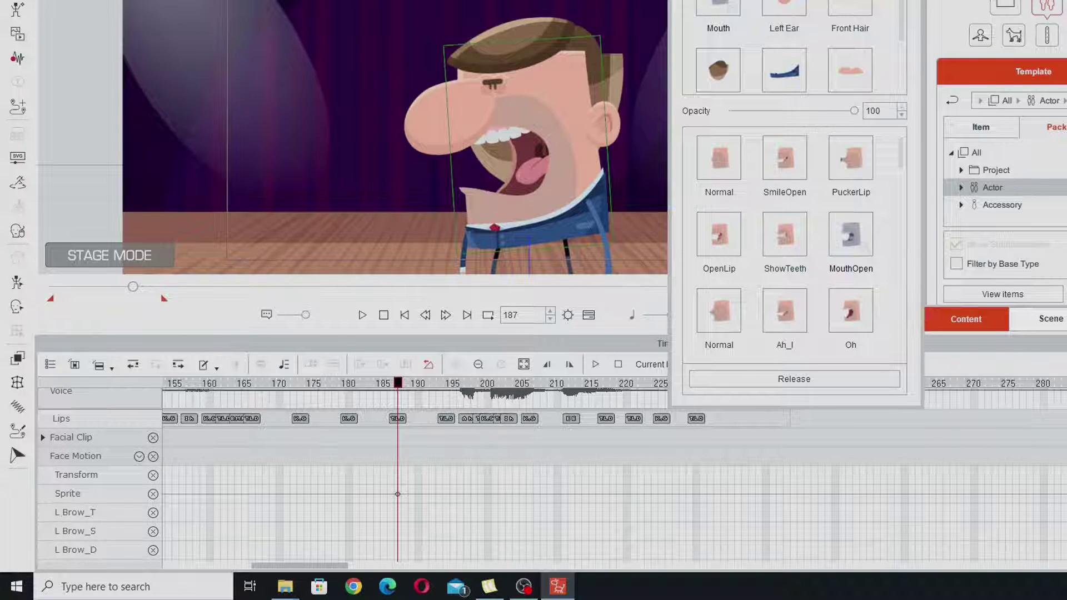
{"action": "scroll", "coordinate": [611, 472], "scroll_direction": "down", "scroll_amount": 5}
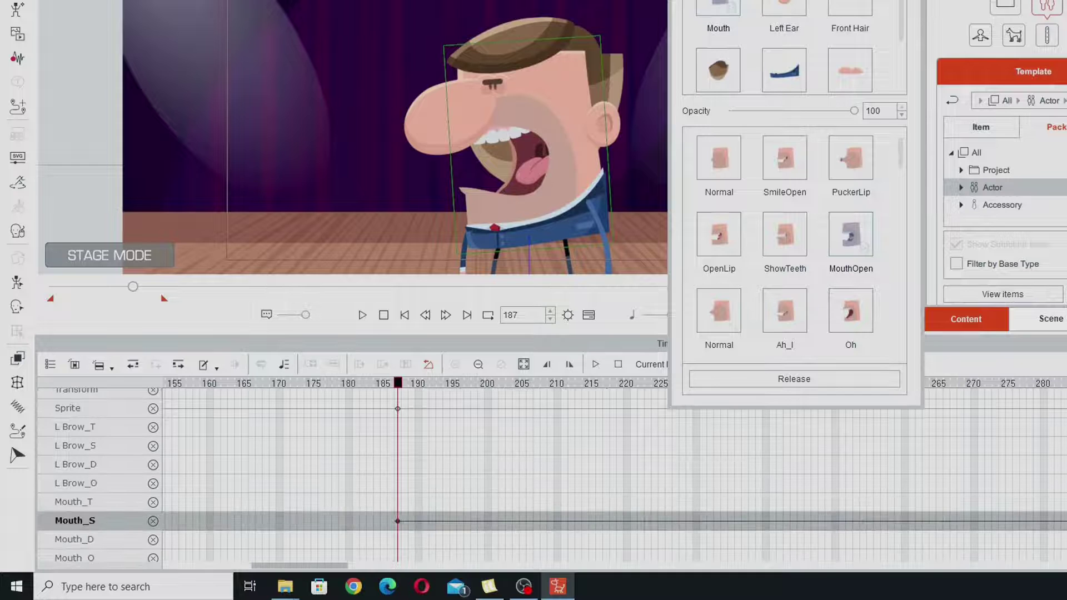
{"action": "left_click_drag", "start_coordinate": [398, 384], "coordinate": [473, 406]}
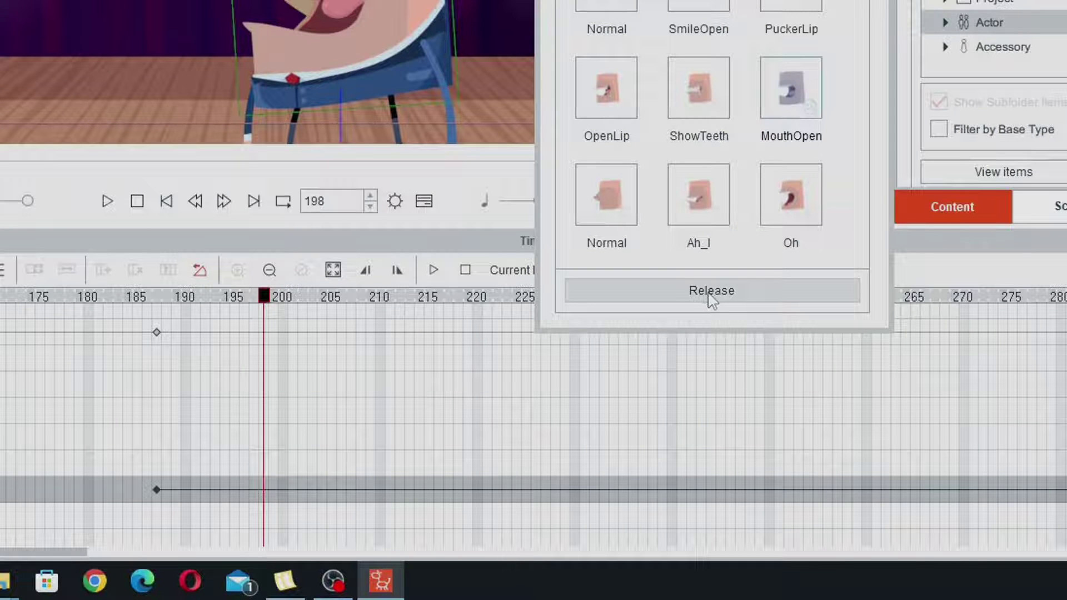
Release the mouth sprite at frame 198 and scrub through the open-mouth section.
{"action": "left_click", "coordinate": [711, 291]}
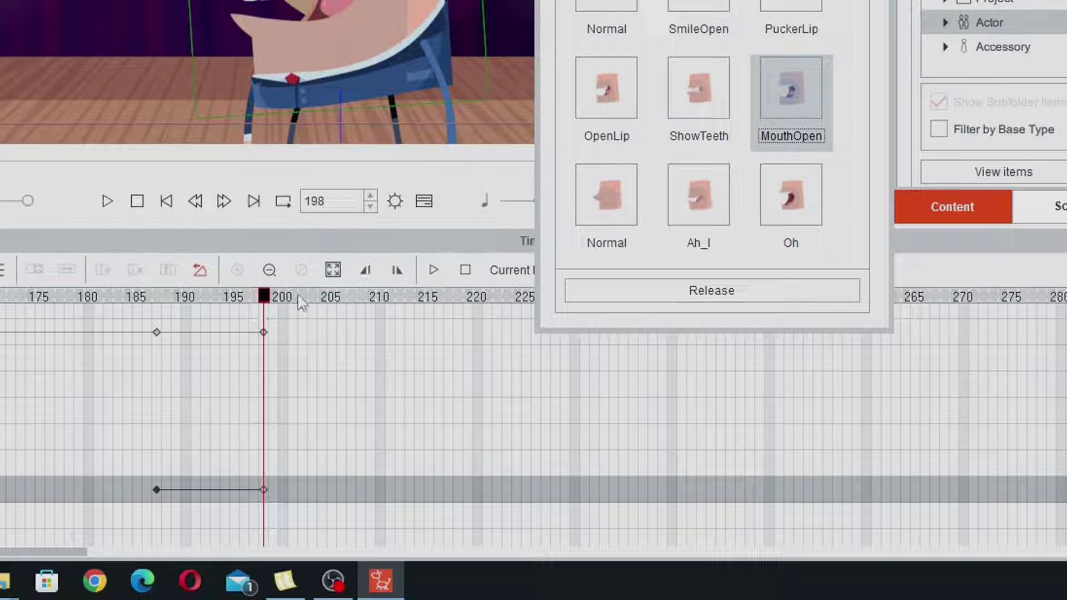
{"action": "left_click_drag", "start_coordinate": [264, 300], "coordinate": [414, 330]}
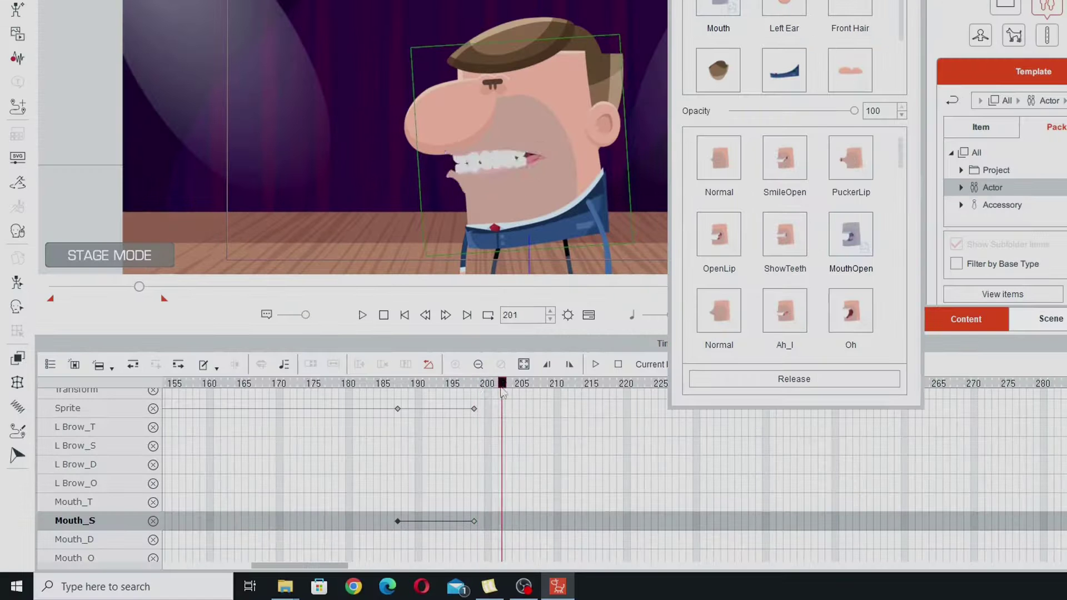
{"action": "left_click_drag", "start_coordinate": [581, 408], "coordinate": [654, 414]}
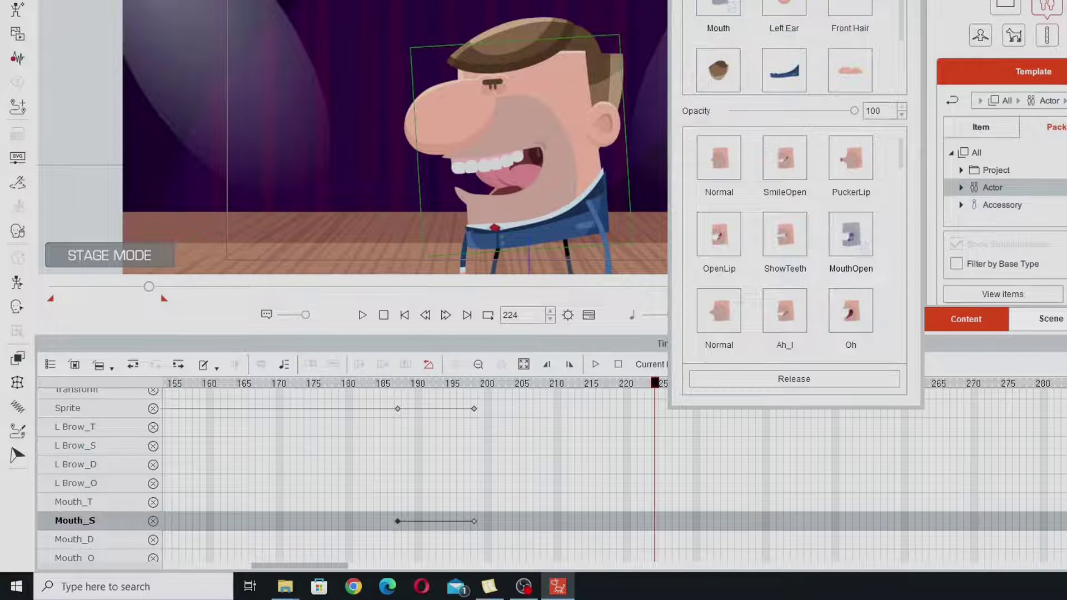
Close the Sprite Editor and scrub from frame 184 past the release to check lip sync.
{"action": "key", "text": "Escape"}
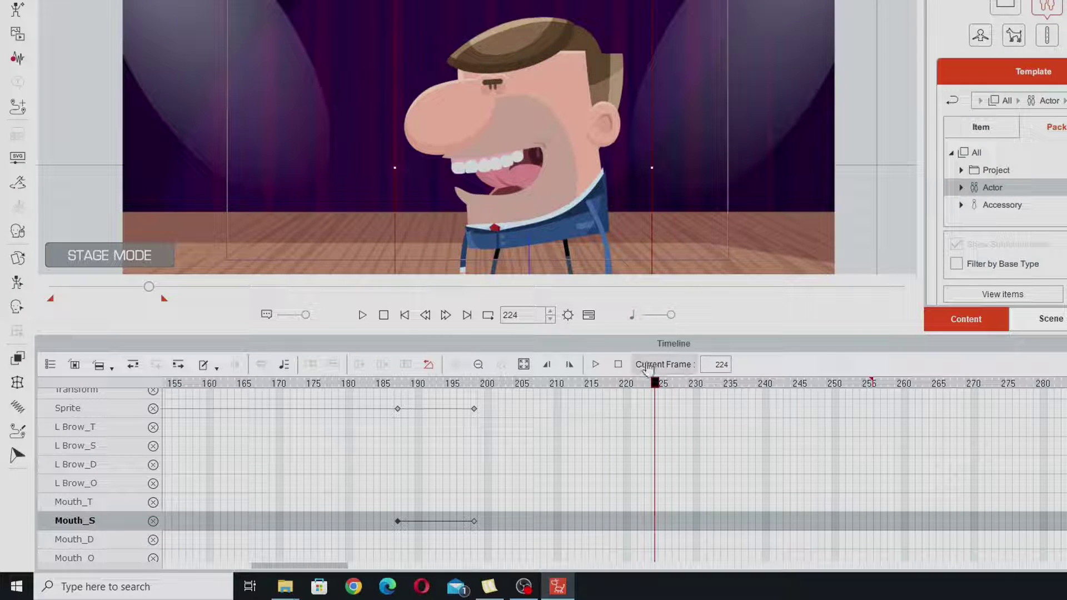
{"action": "left_click_drag", "start_coordinate": [408, 385], "coordinate": [376, 384]}
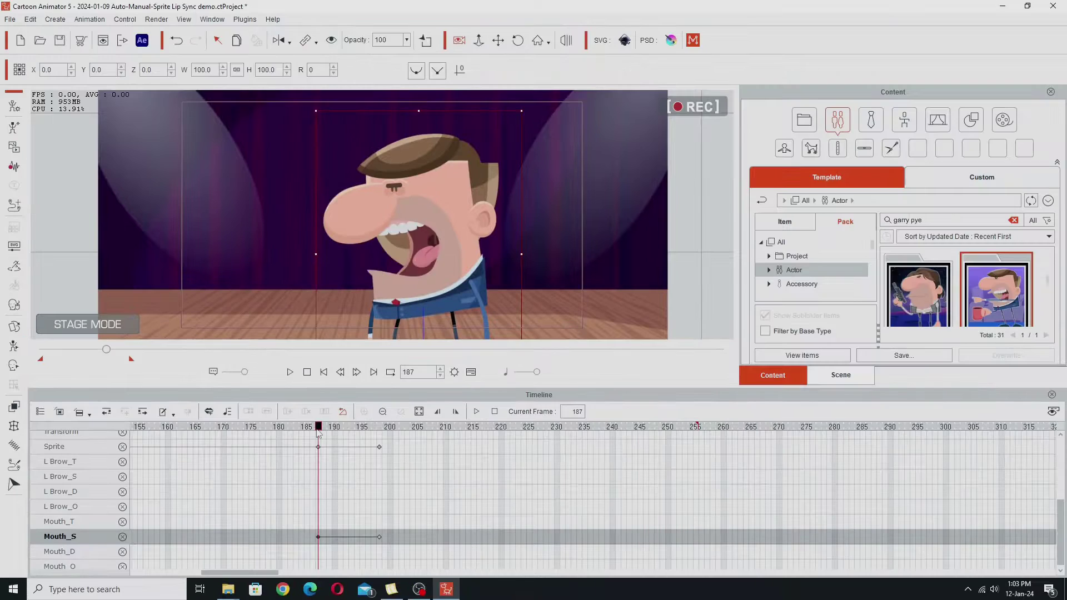
{"action": "mouse_move", "coordinate": [303, 436]}
{"action": "left_mouse_down"}
{"action": "mouse_move", "coordinate": [380, 436]}
{"action": "mouse_move", "coordinate": [294, 436]}
{"action": "mouse_move", "coordinate": [318, 439]}
{"action": "left_mouse_up"}
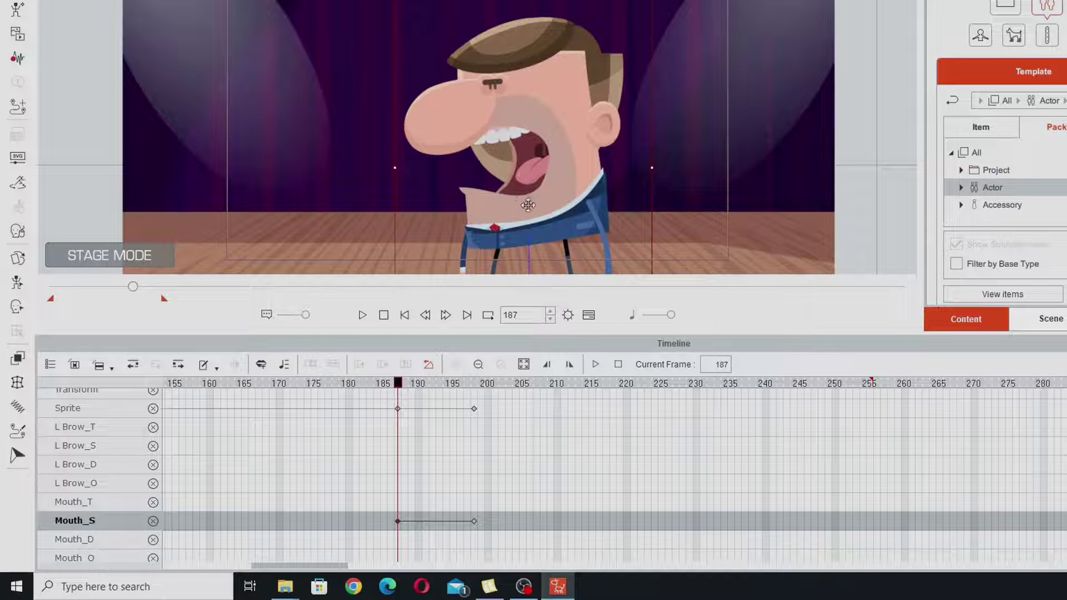
{"action": "left_click_drag", "start_coordinate": [425, 536], "coordinate": [278, 389]}
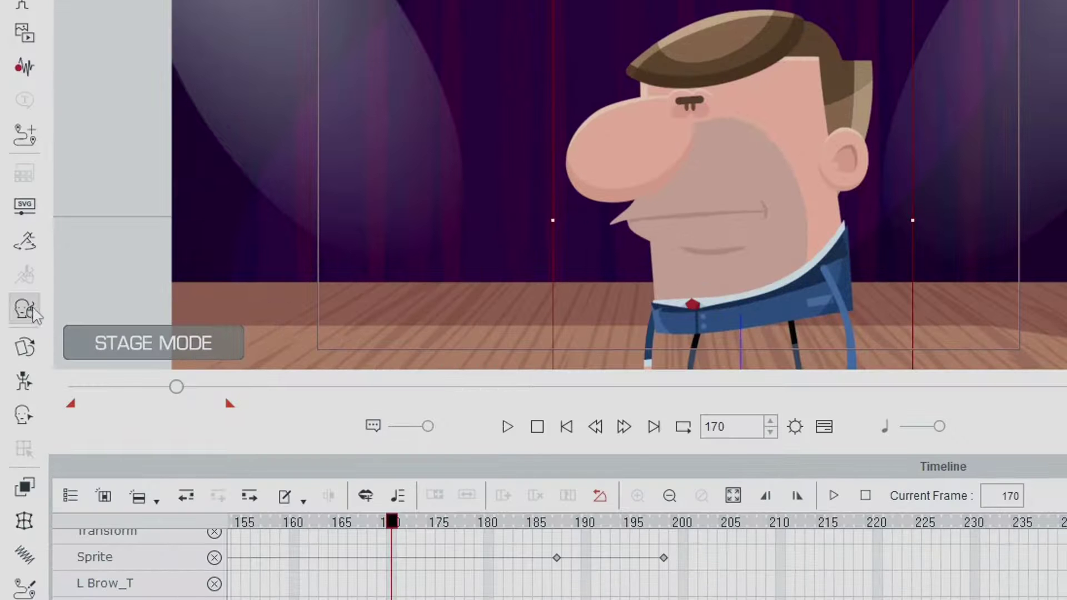
In Face Puppet, reset the feature selection and select only the left and right eyes.
{"action": "left_click", "coordinate": [33, 311]}
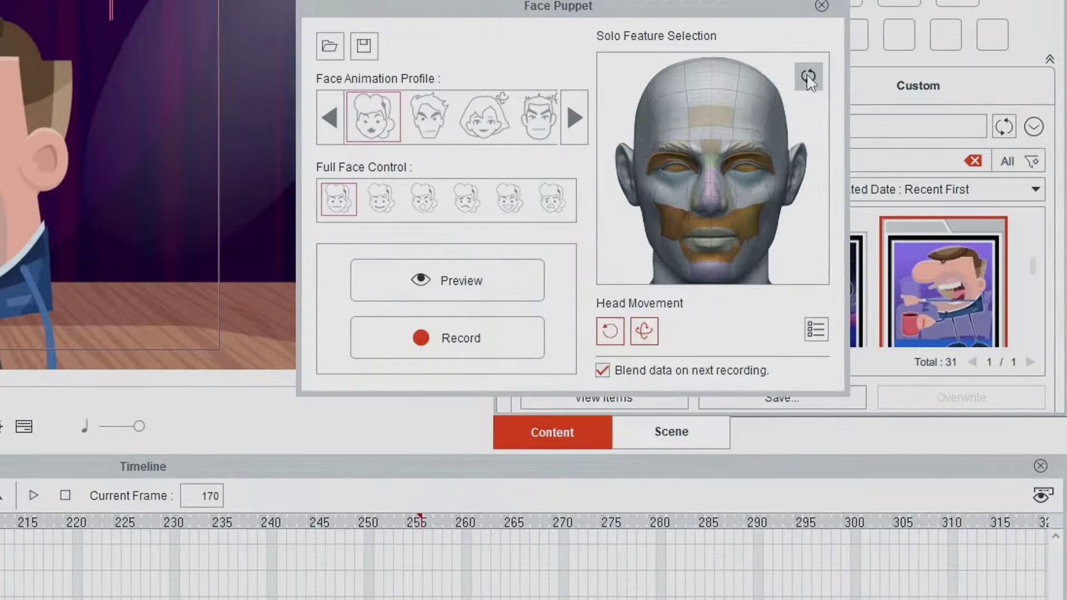
{"action": "left_click", "coordinate": [882, 65]}
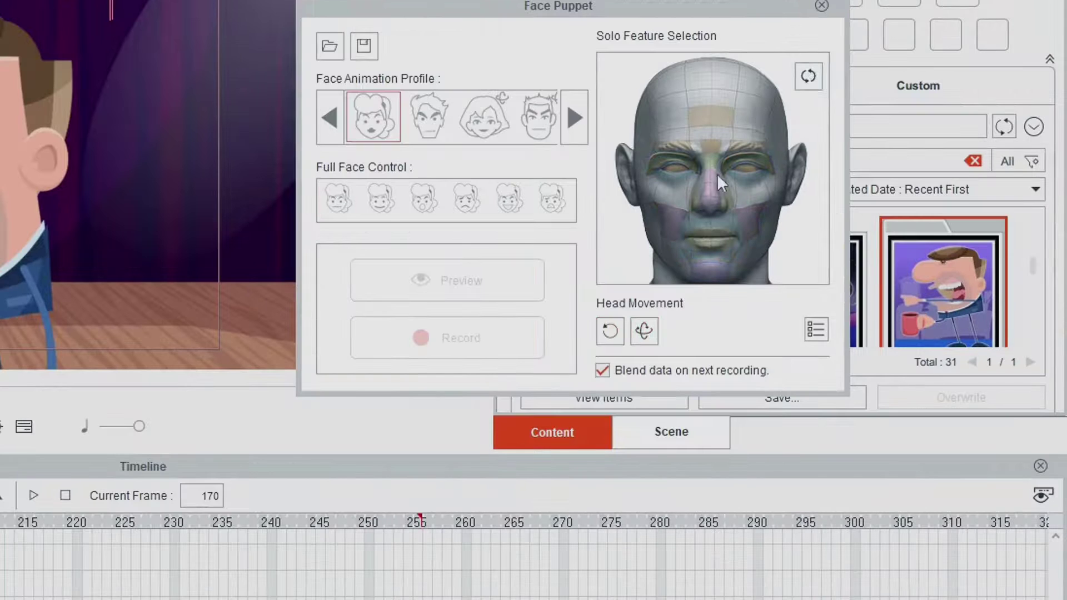
{"action": "left_click", "coordinate": [784, 136]}
{"action": "left_click", "coordinate": [741, 166]}
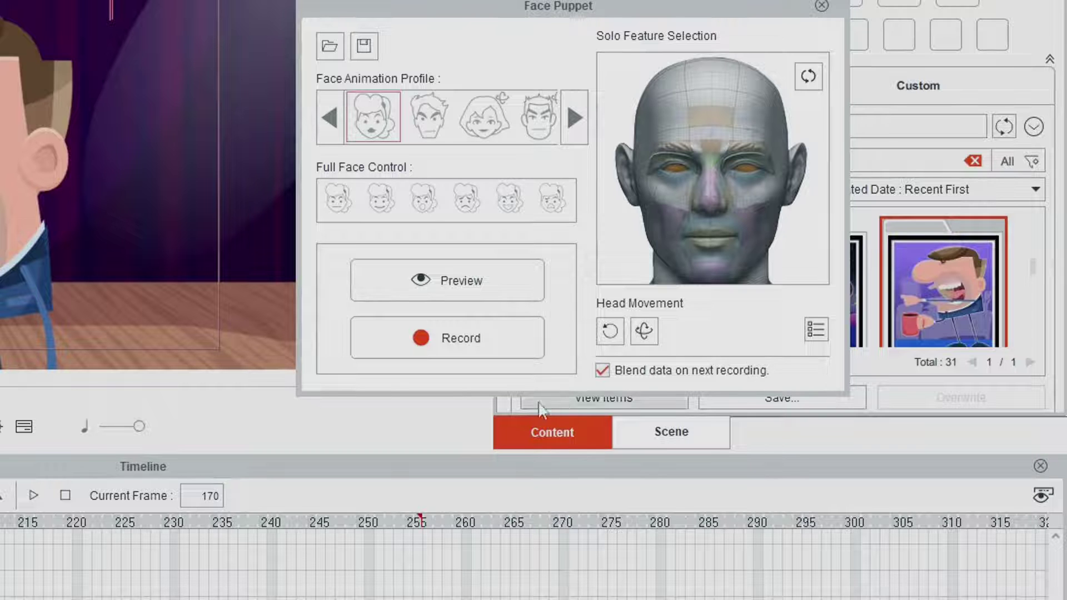
Rewind to the start of the scene and record the eye puppet motion through frame 255.
{"action": "left_click", "coordinate": [358, 335]}
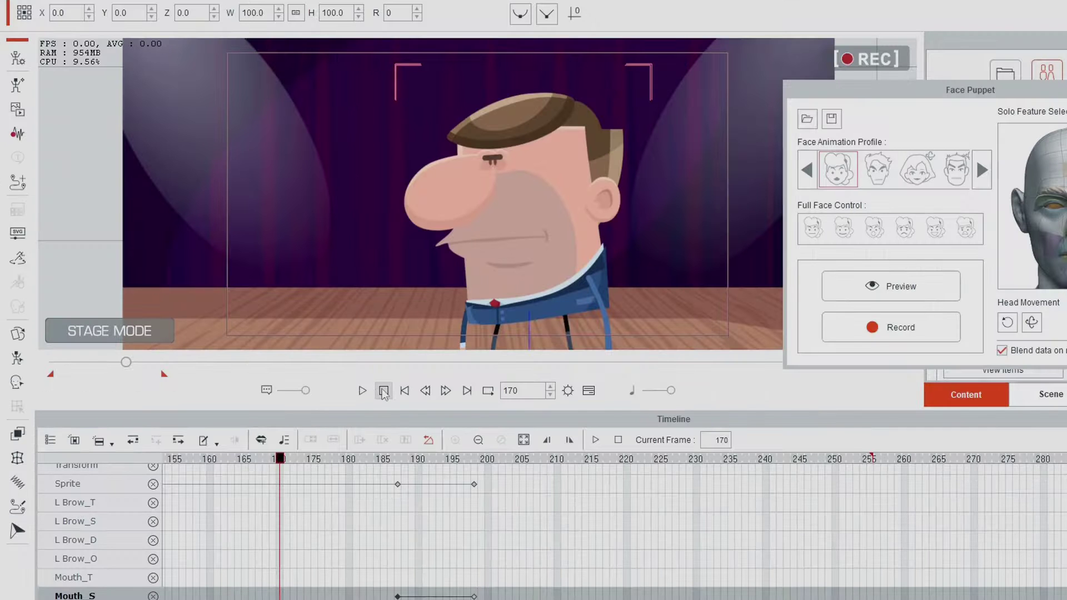
{"action": "left_click", "coordinate": [383, 391]}
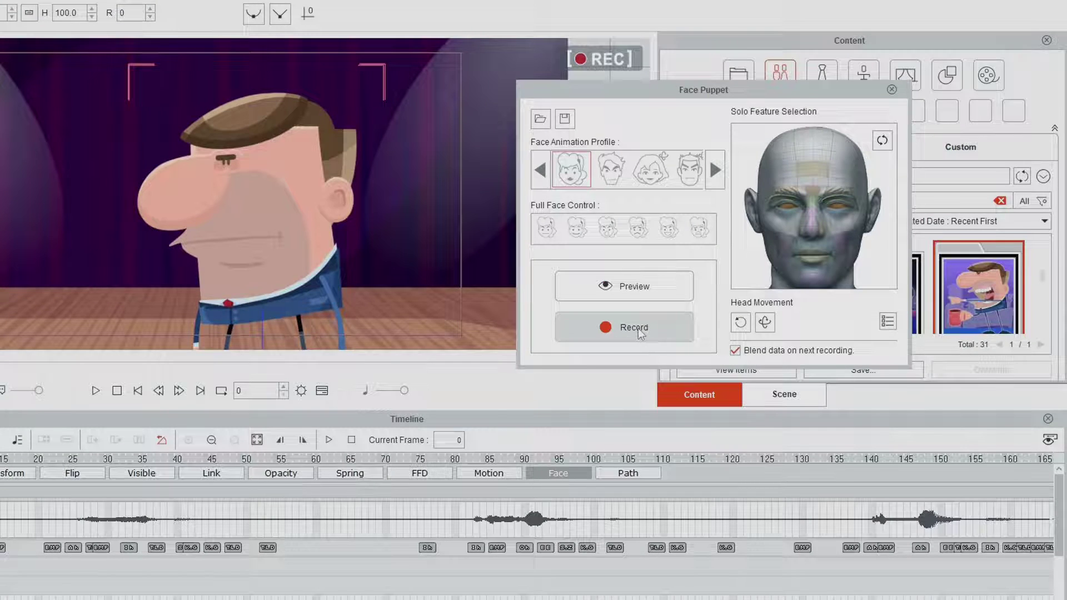
{"action": "left_click", "coordinate": [639, 333]}
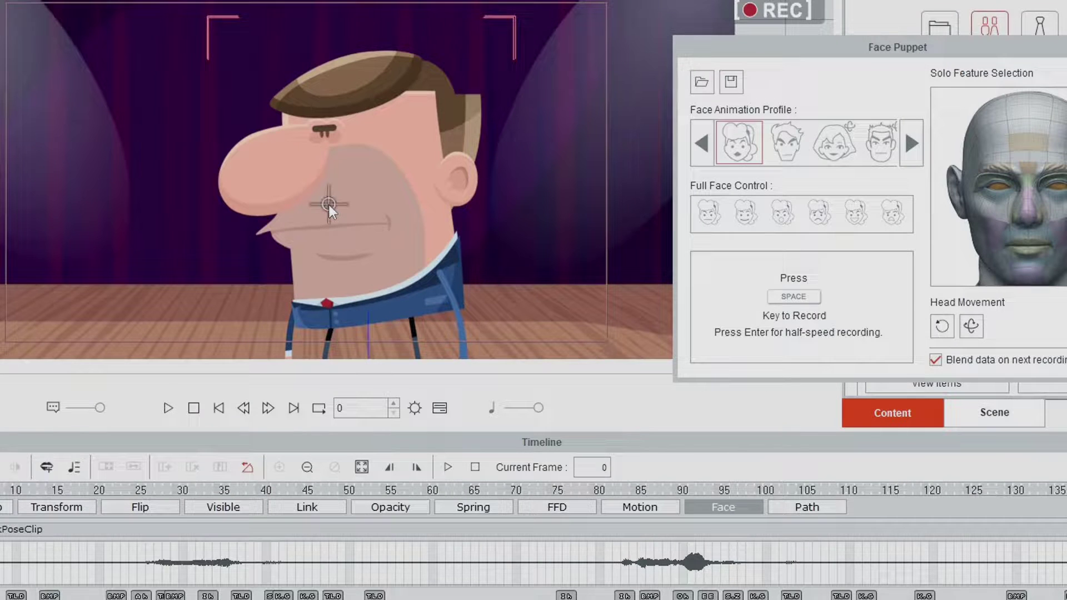
{"action": "key", "text": "space"}
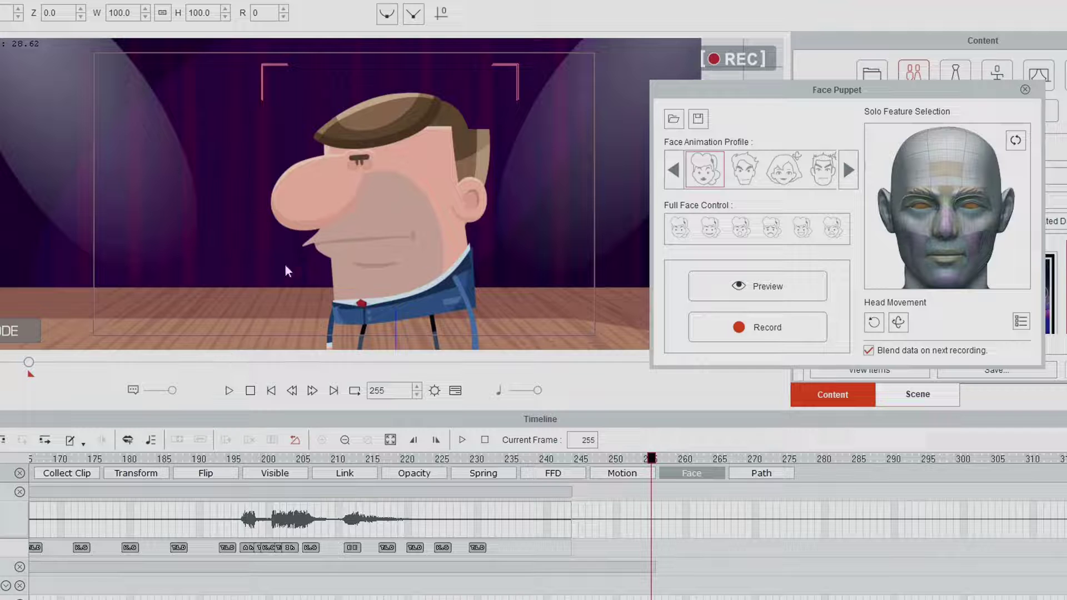
Close Face Puppet, rewind to the first frame and preview the recorded eye animation.
{"action": "left_click", "coordinate": [1025, 90]}
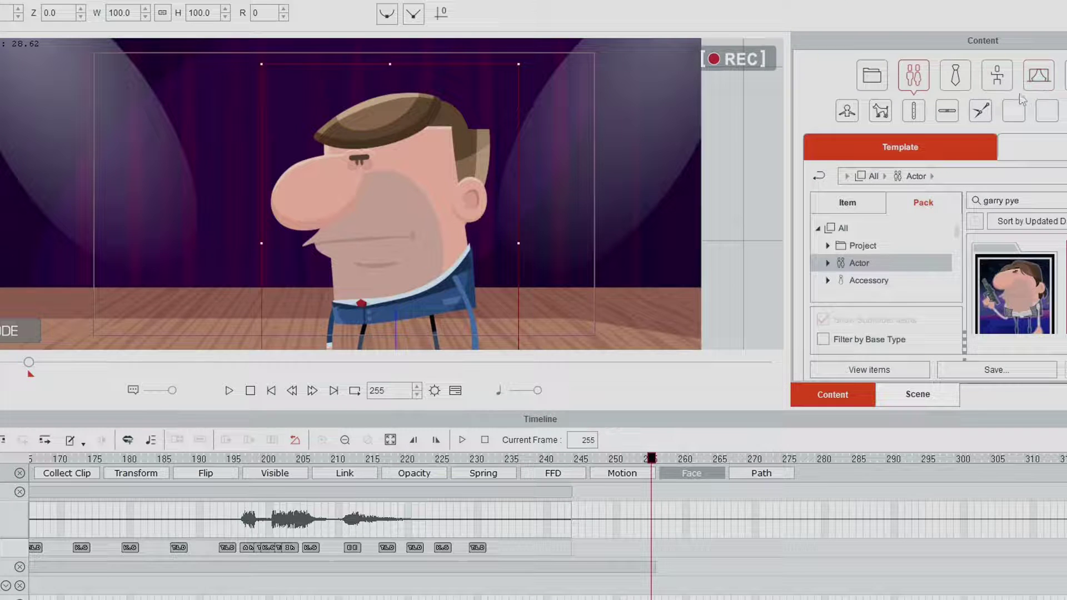
{"action": "left_click", "coordinate": [251, 391]}
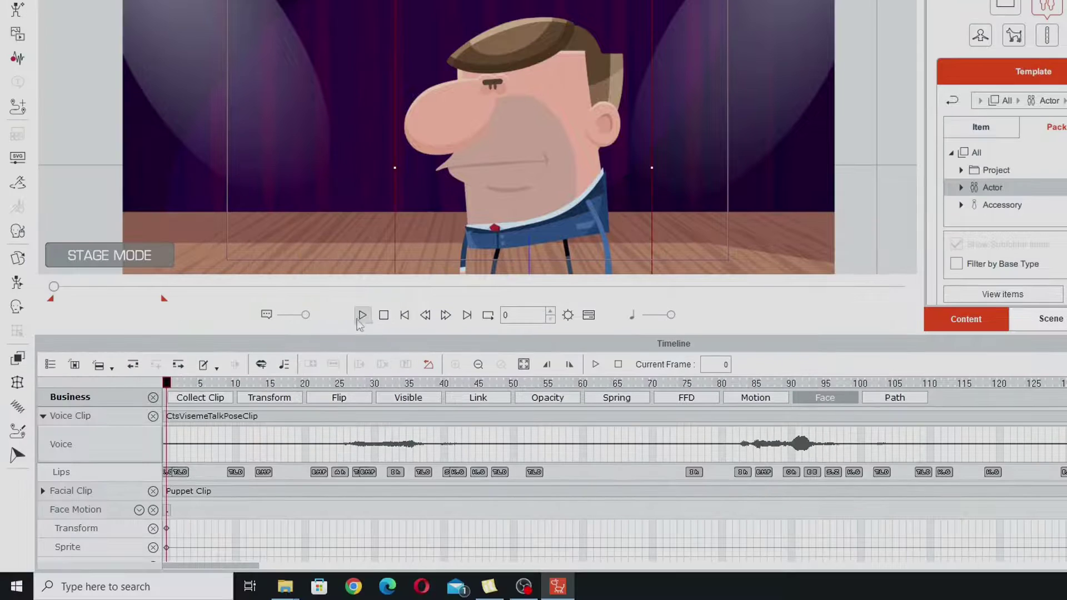
{"action": "left_click", "coordinate": [359, 319]}
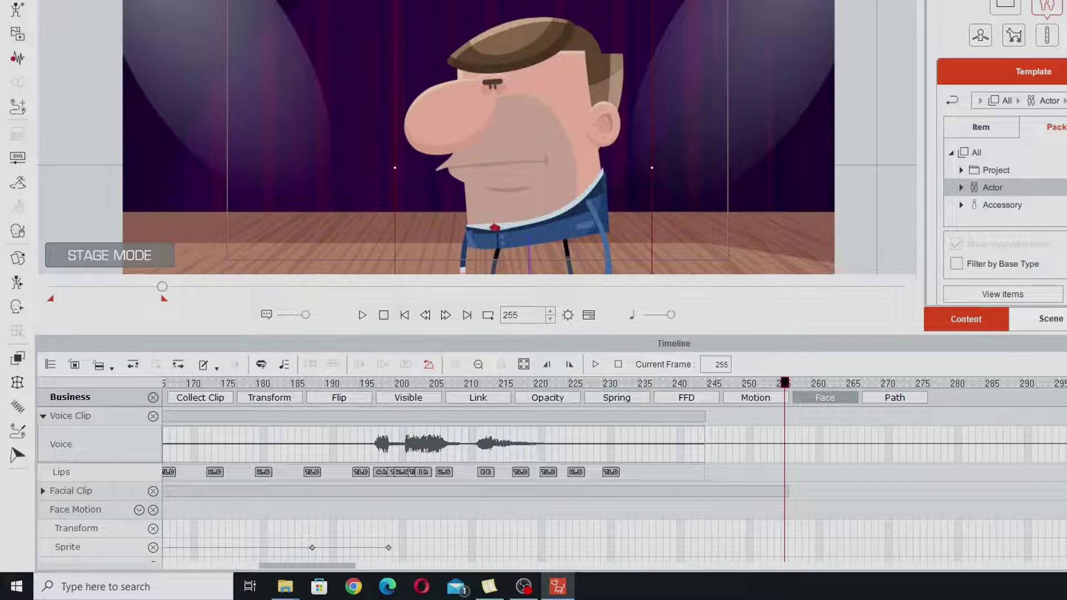
Jump to frame 187 and scrub toward frame 203 to check the mouth.
{"action": "scroll", "coordinate": [552, 475], "scroll_direction": "down", "scroll_amount": 3}
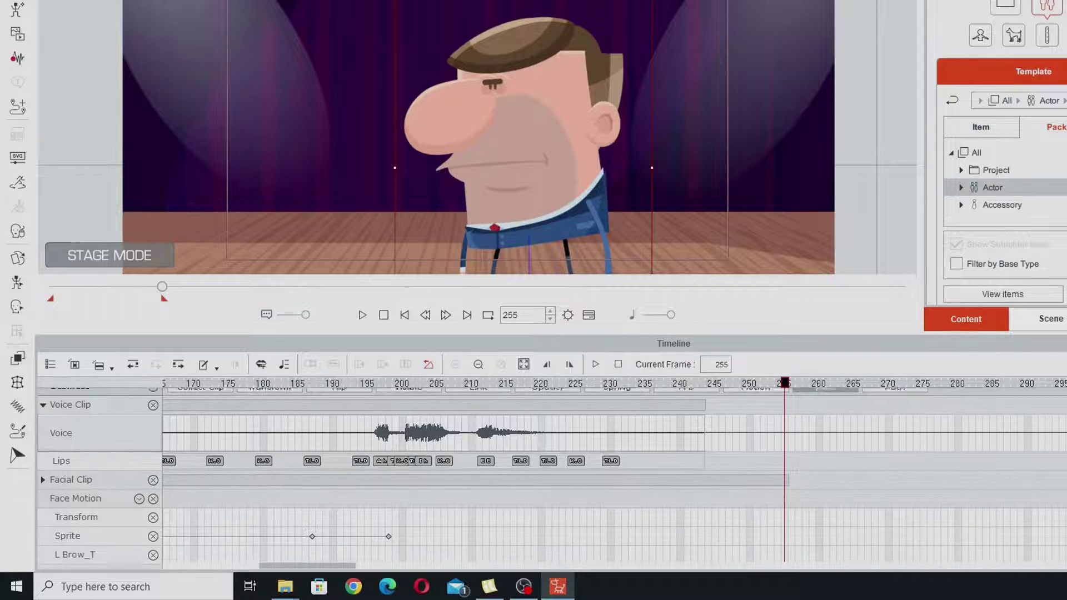
{"action": "scroll", "coordinate": [126, 462], "scroll_direction": "down", "scroll_amount": 2}
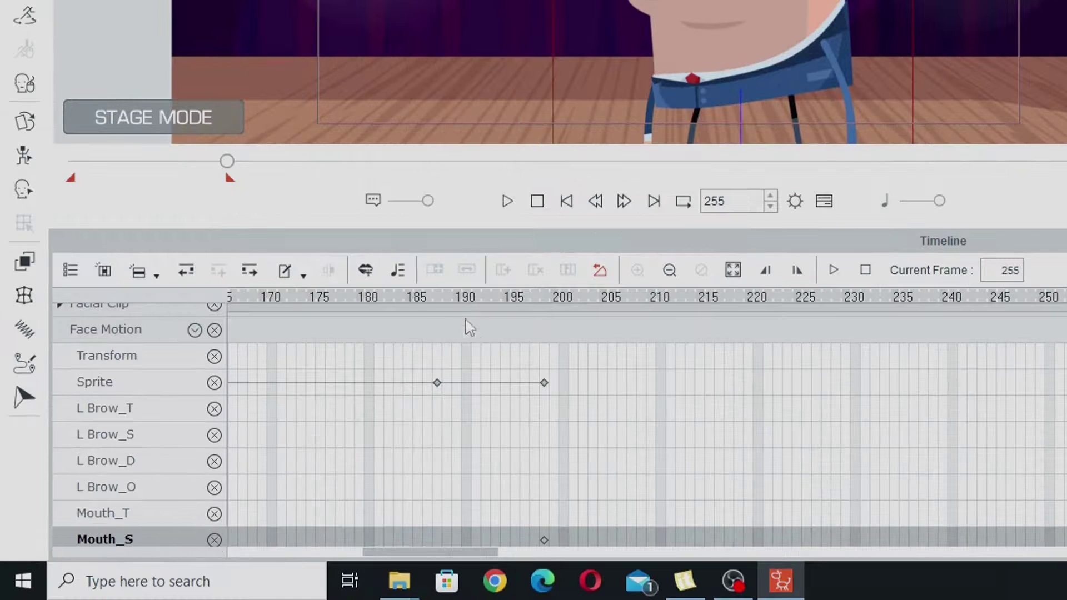
{"action": "left_click", "coordinate": [437, 296]}
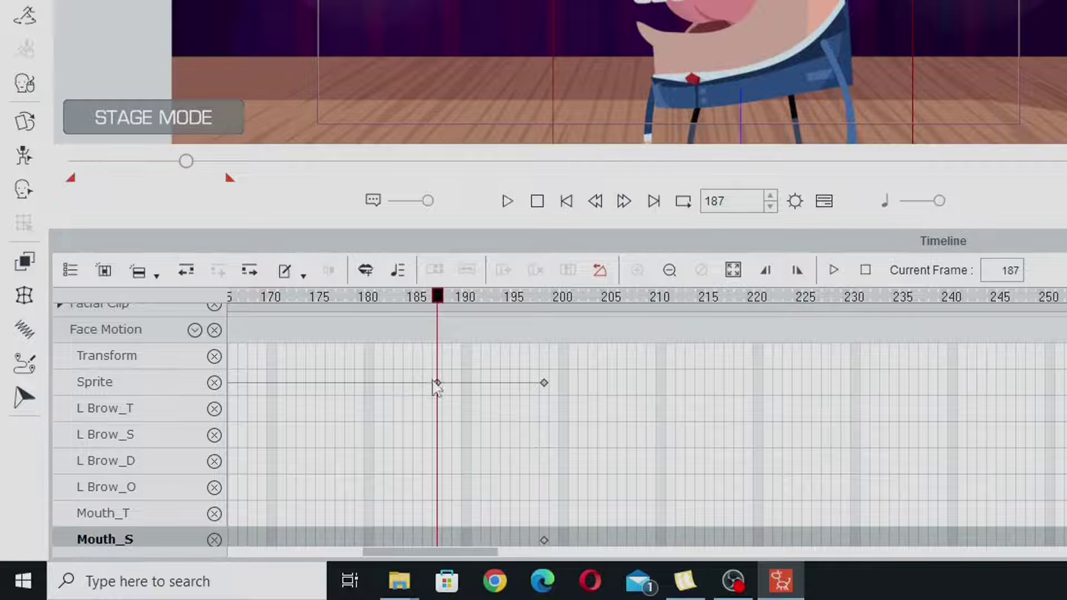
{"action": "scroll", "coordinate": [545, 396], "scroll_direction": "down", "scroll_amount": 2}
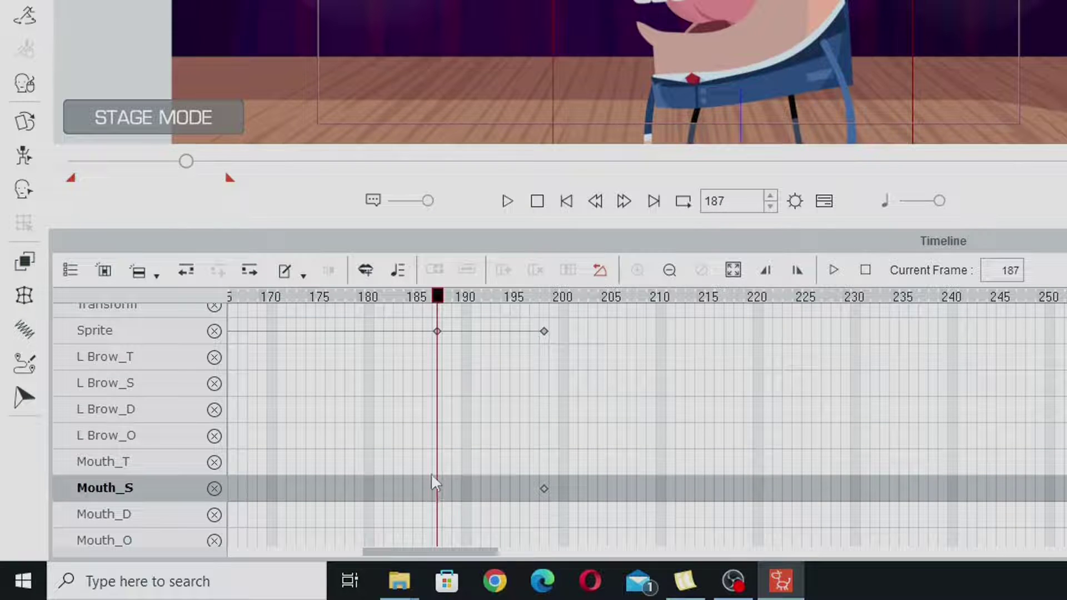
{"action": "mouse_move", "coordinate": [442, 303]}
{"action": "left_mouse_down"}
{"action": "mouse_move", "coordinate": [521, 312]}
{"action": "mouse_move", "coordinate": [449, 314]}
{"action": "left_mouse_up"}
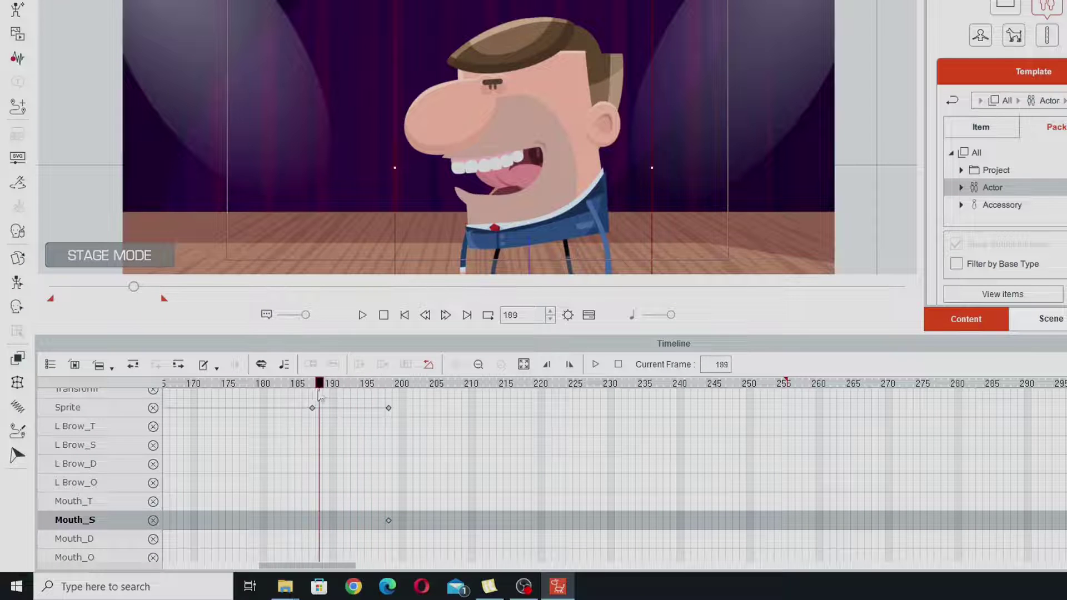
{"action": "mouse_move", "coordinate": [320, 395]}
{"action": "left_mouse_down"}
{"action": "mouse_move", "coordinate": [452, 400]}
{"action": "mouse_move", "coordinate": [311, 405]}
{"action": "mouse_move", "coordinate": [495, 413]}
{"action": "mouse_move", "coordinate": [312, 411]}
{"action": "left_mouse_up"}
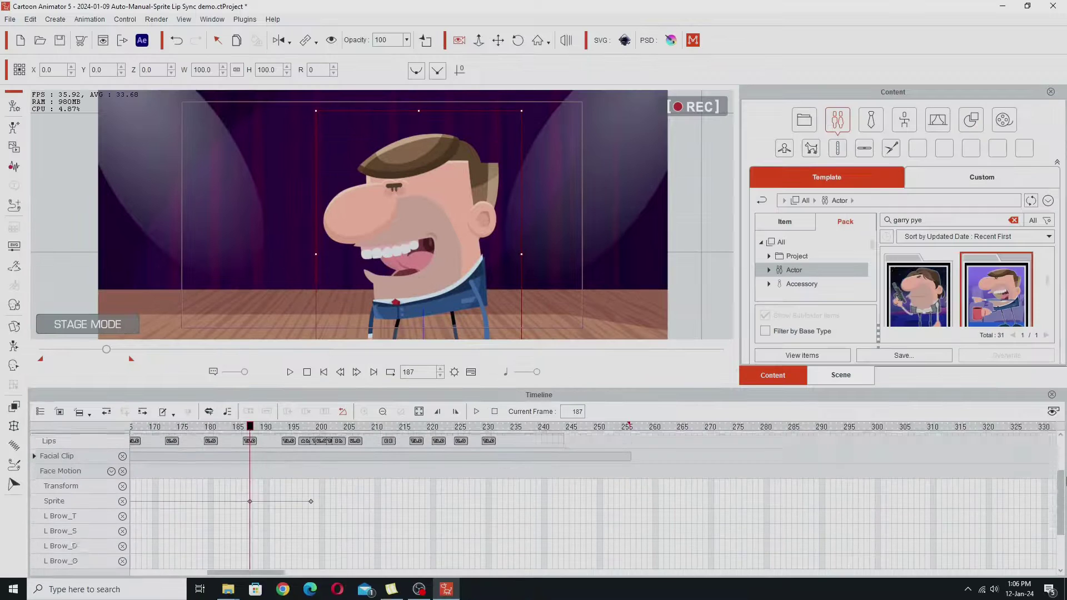
Expand the Facial Clip to show its Head, Face and Eye tracks, reviewing frames 187–221.
{"action": "left_click_drag", "start_coordinate": [1064, 481], "coordinate": [1064, 455]}
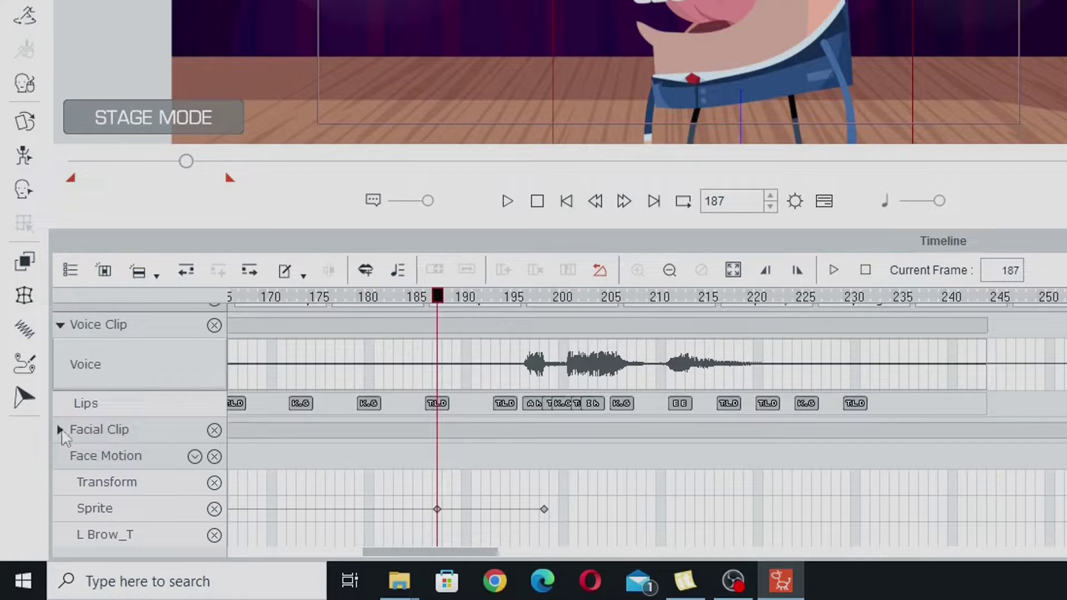
{"action": "left_click", "coordinate": [60, 430]}
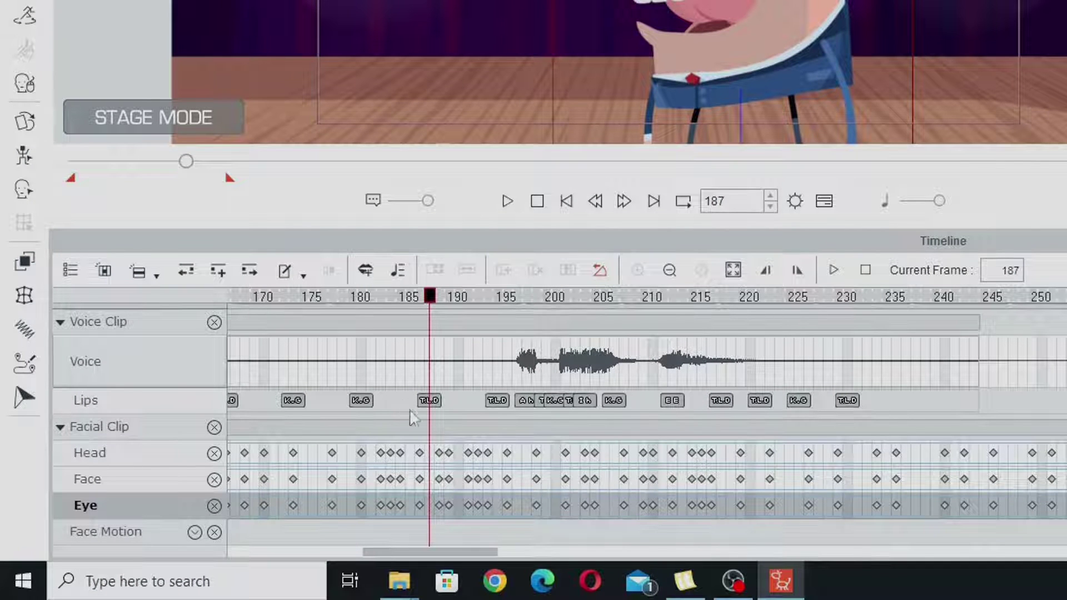
{"action": "left_click_drag", "start_coordinate": [429, 295], "coordinate": [521, 297]}
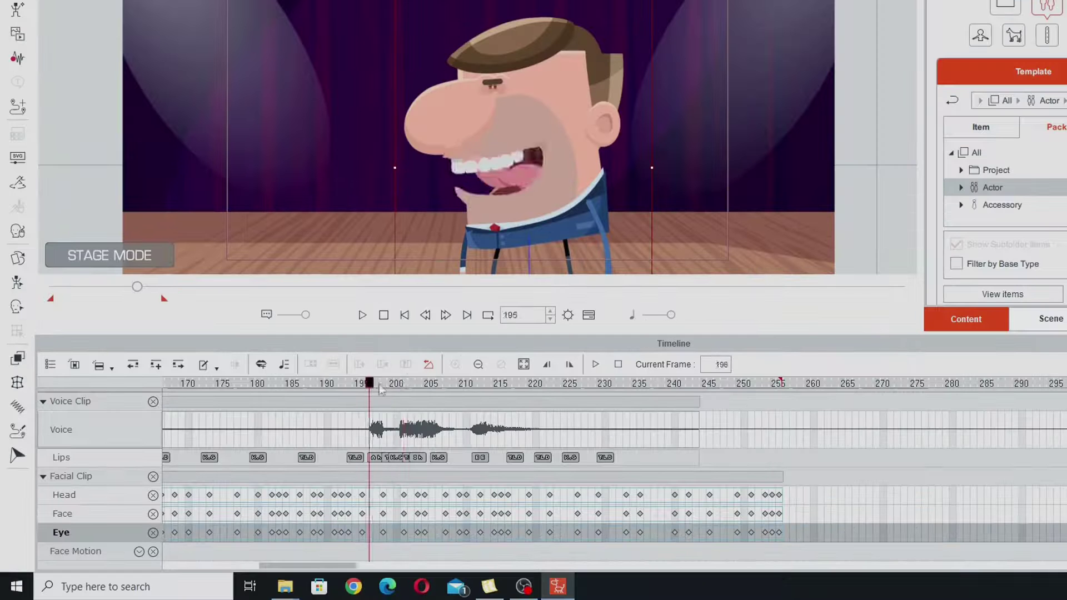
{"action": "left_click_drag", "start_coordinate": [381, 389], "coordinate": [357, 395]}
{"action": "scroll", "coordinate": [357, 472], "scroll_direction": "down", "scroll_amount": 1}
{"action": "scroll", "coordinate": [357, 472], "scroll_direction": "down", "scroll_amount": 4}
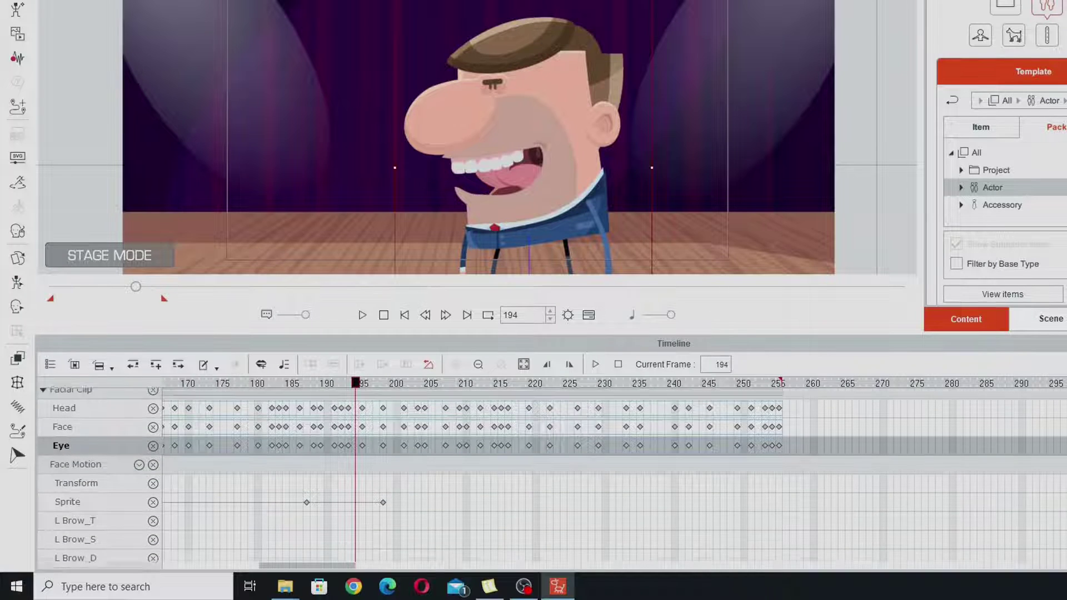
{"action": "left_click_drag", "start_coordinate": [316, 396], "coordinate": [309, 393]}
{"action": "scroll", "coordinate": [257, 488], "scroll_direction": "up", "scroll_amount": 3}
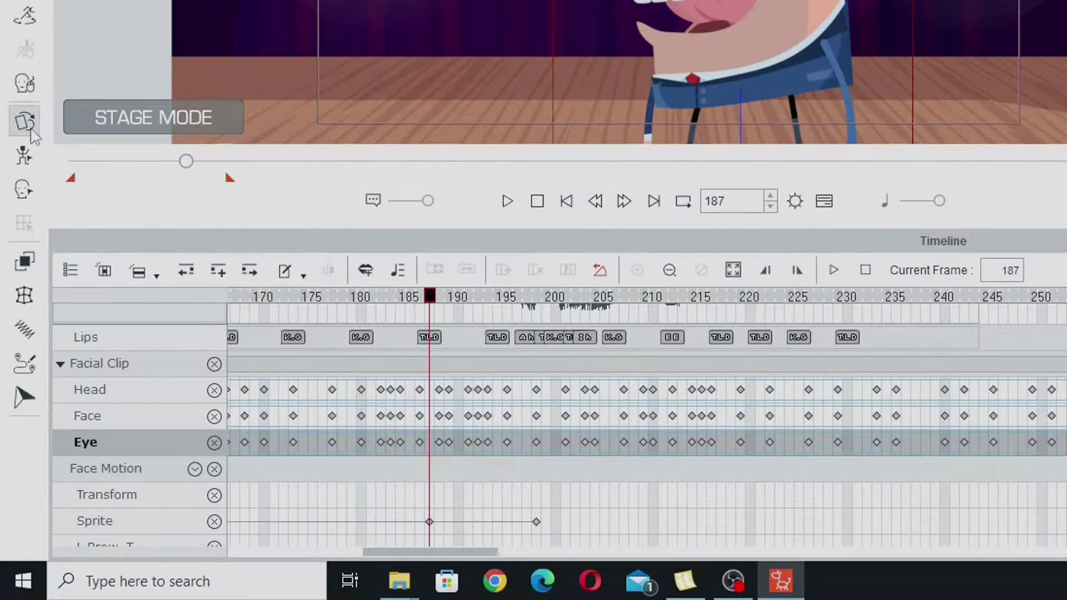
In the Sprite Editor's Face tab, pick the Mouth part and key the Ah sprite at frame 187.
{"action": "left_click", "coordinate": [26, 128]}
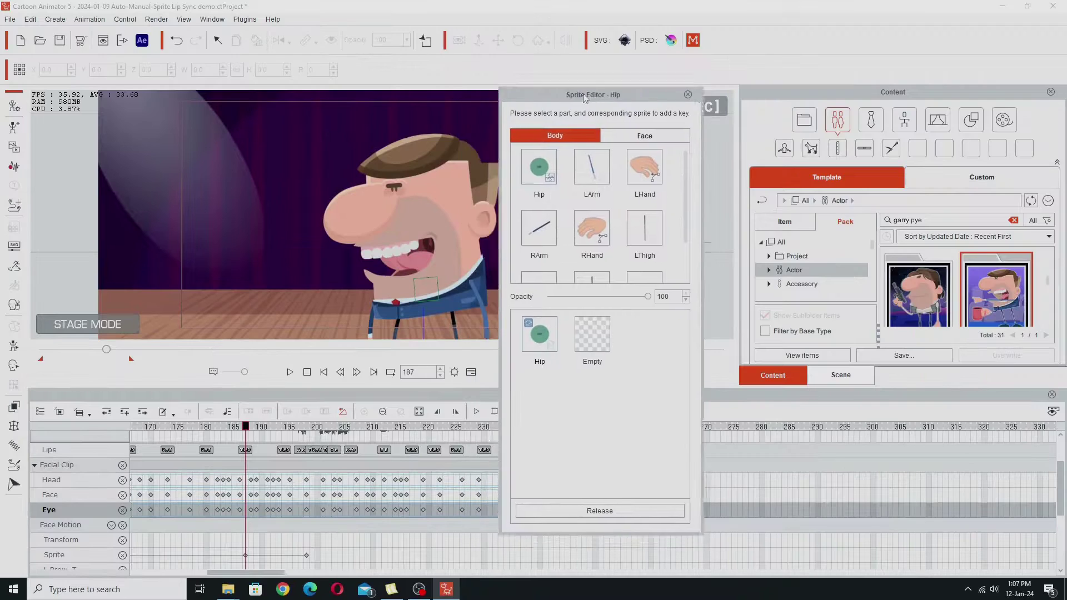
{"action": "left_click_drag", "start_coordinate": [738, 0], "coordinate": [739, 0]}
{"action": "left_click", "coordinate": [796, 69]}
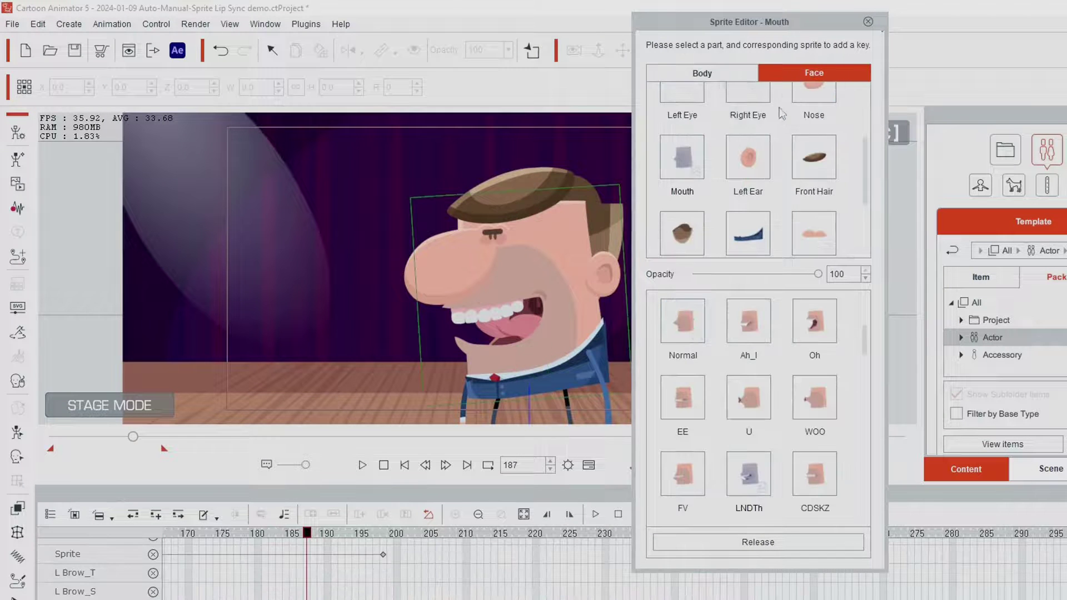
{"action": "left_click", "coordinate": [683, 162]}
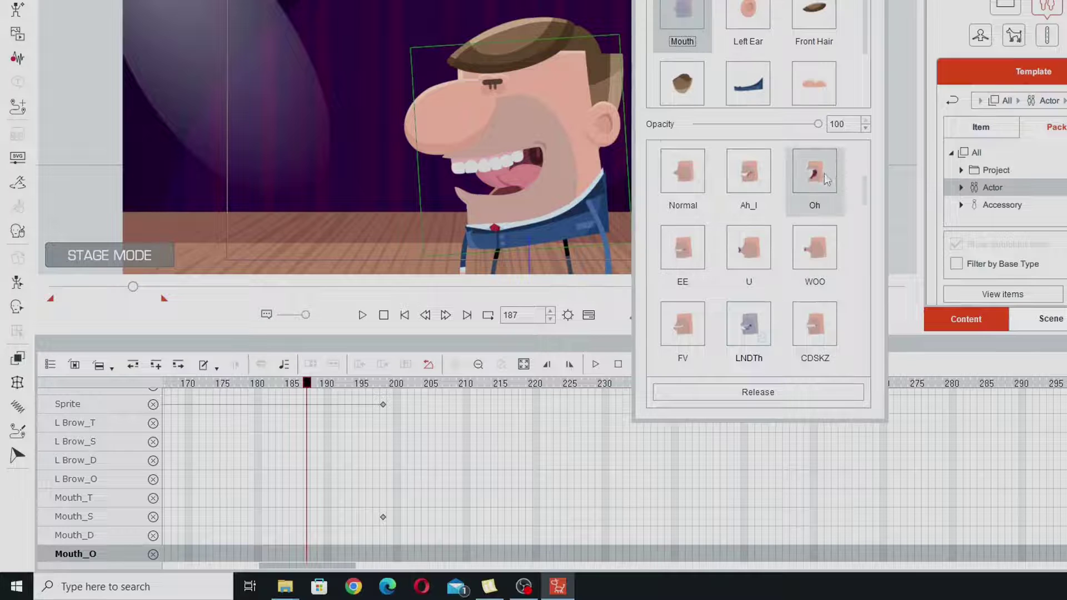
{"action": "scroll", "coordinate": [869, 178], "scroll_direction": "up", "scroll_amount": 1}
{"action": "scroll", "coordinate": [870, 211], "scroll_direction": "down", "scroll_amount": 5}
{"action": "left_click", "coordinate": [815, 255]}
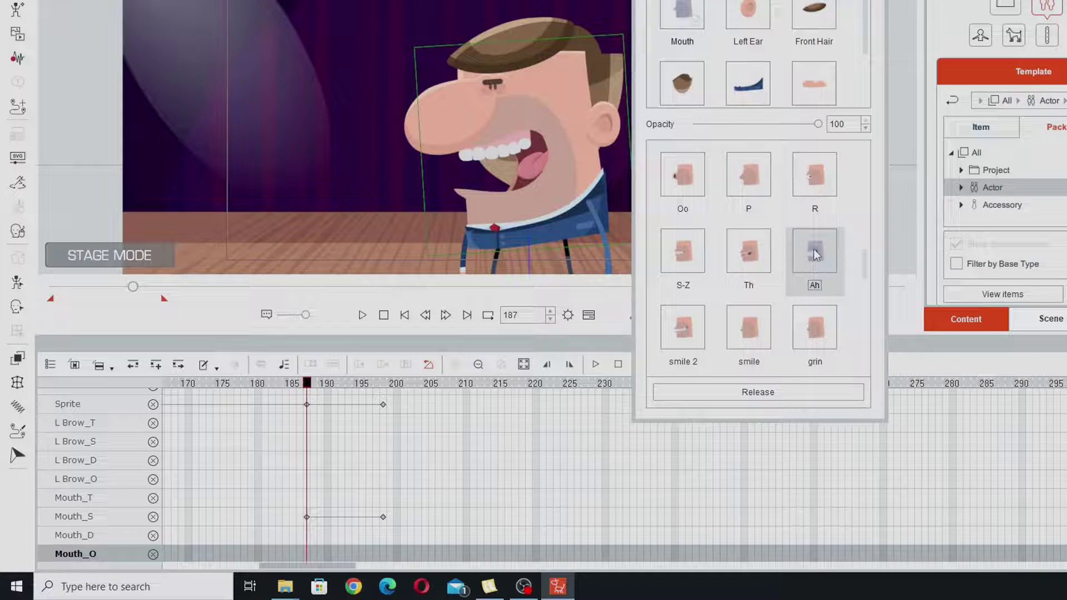
Select the Mouth_S key at frame 198 and scrub frames 198–200 to review the mouth change.
{"action": "left_click_drag", "start_coordinate": [306, 384], "coordinate": [385, 441]}
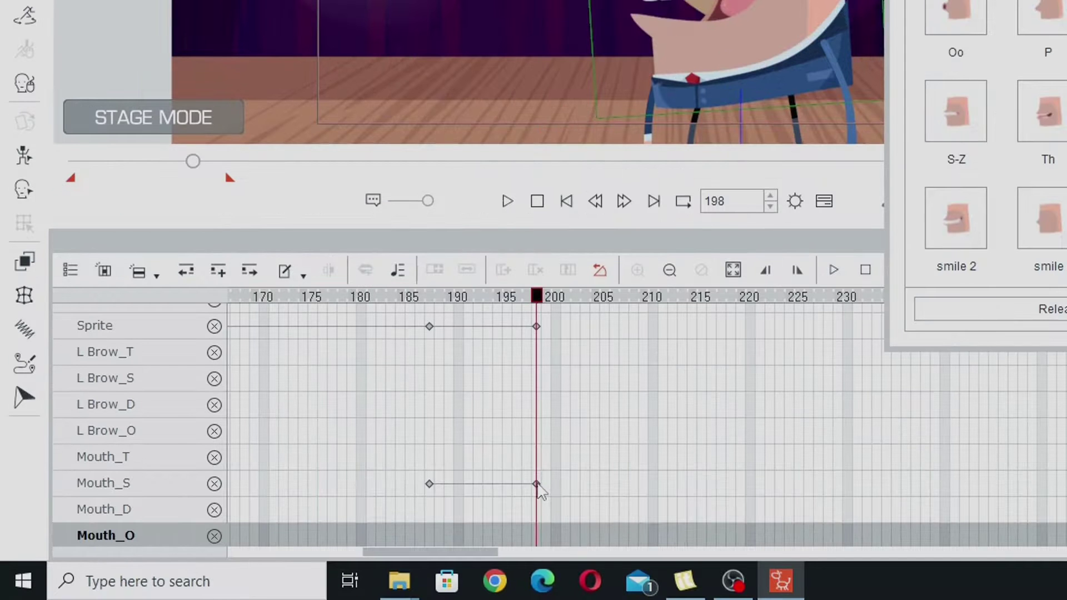
{"action": "left_click", "coordinate": [536, 484]}
{"action": "left_click_drag", "start_coordinate": [522, 487], "coordinate": [600, 315]}
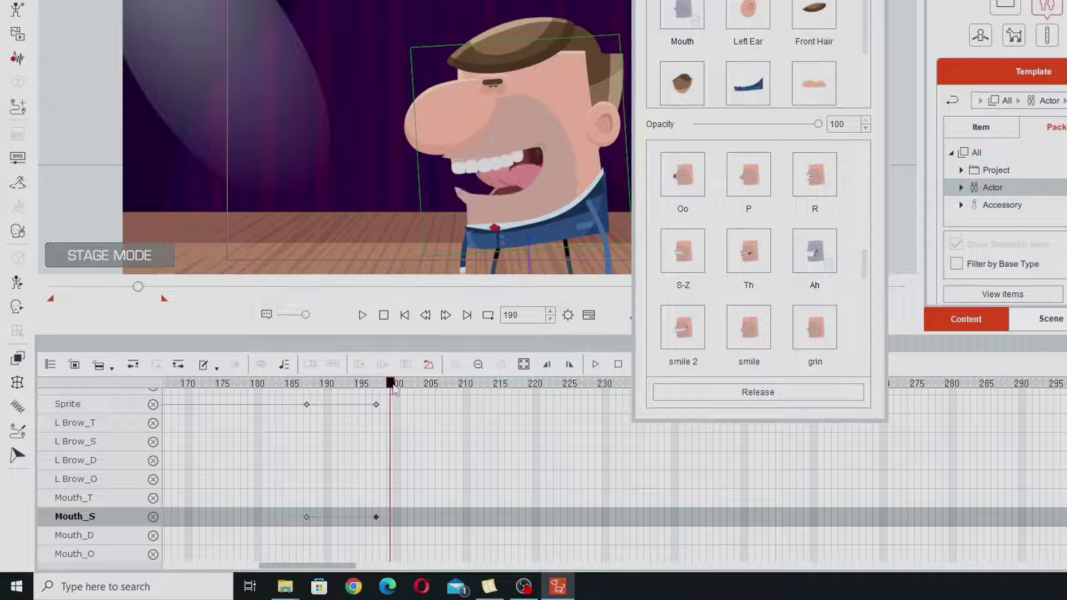
{"action": "left_click_drag", "start_coordinate": [421, 403], "coordinate": [376, 439]}
{"action": "scroll", "coordinate": [862, 261], "scroll_direction": "up", "scroll_amount": 3}
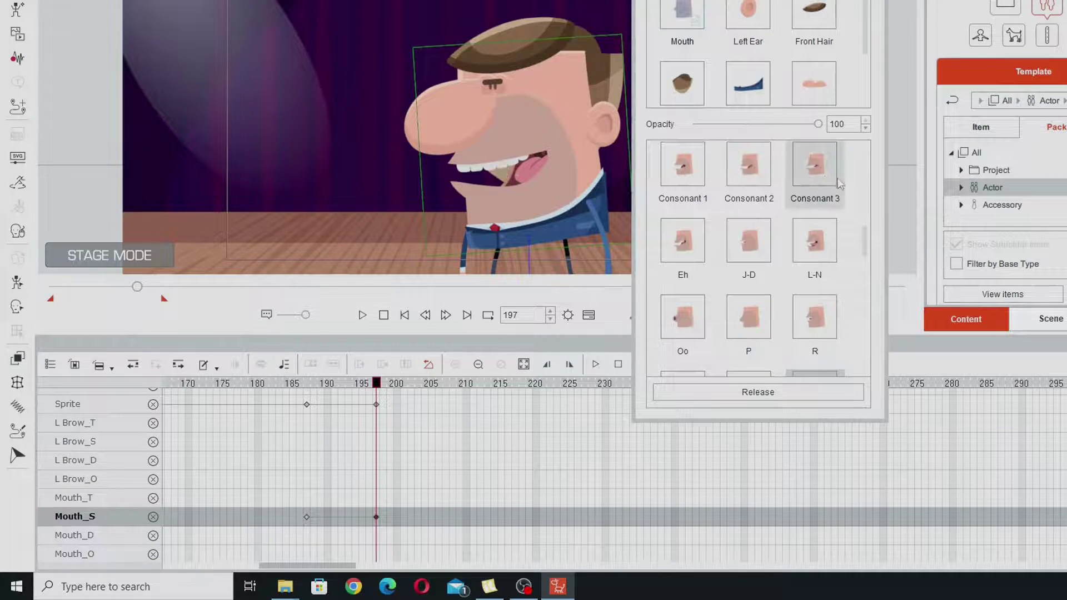
{"action": "left_click_drag", "start_coordinate": [875, 253], "coordinate": [875, 167]}
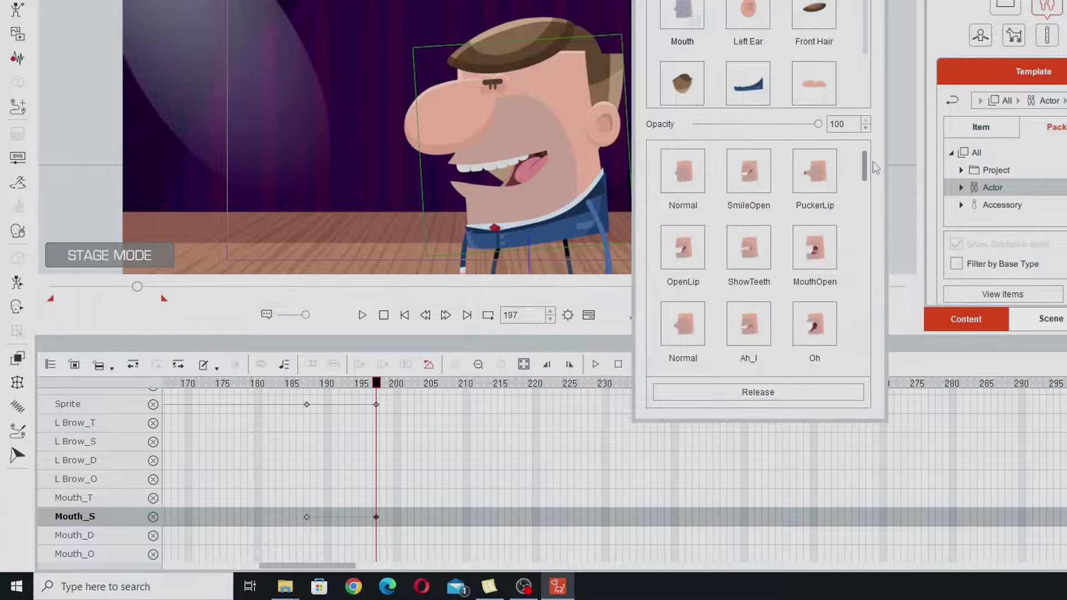
{"action": "left_click_drag", "start_coordinate": [377, 383], "coordinate": [397, 408]}
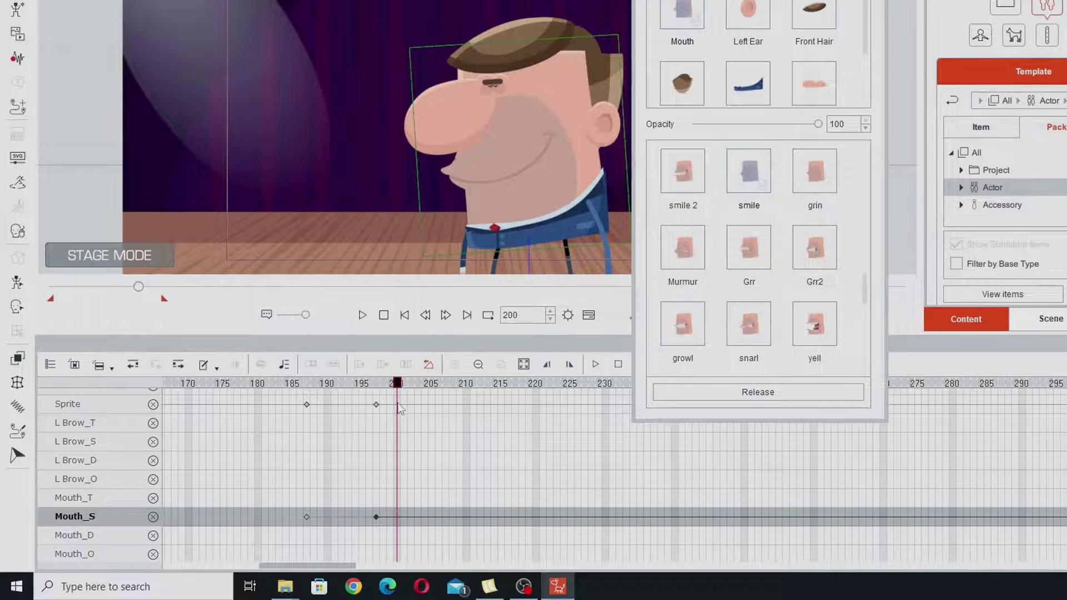
Key the Ay mouth sprite at frame 200 and release it back to lip sync at 206.
{"action": "left_click_drag", "start_coordinate": [873, 300], "coordinate": [880, 229]}
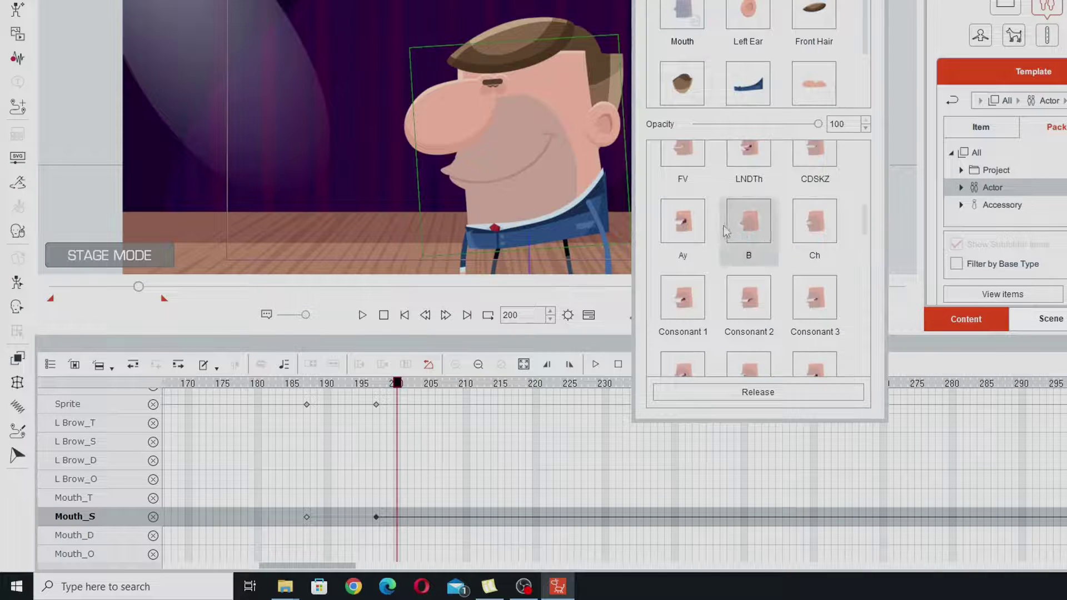
{"action": "left_click", "coordinate": [683, 221]}
{"action": "left_click_drag", "start_coordinate": [393, 387], "coordinate": [437, 409]}
{"action": "left_click", "coordinate": [743, 393]}
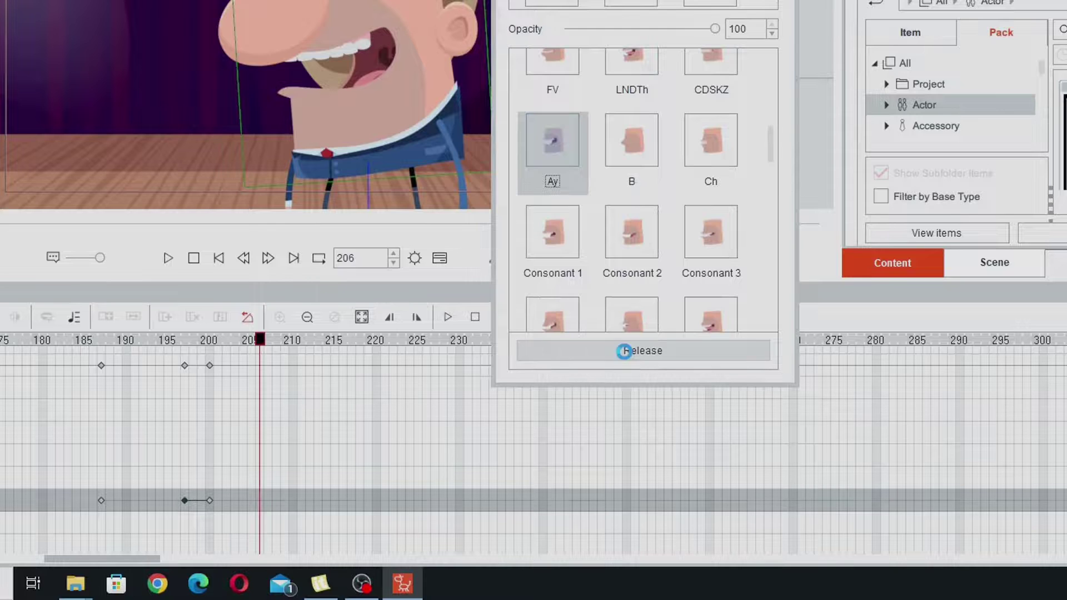
Key the cheese mouth sprite at frames 214 and 222.
{"action": "left_click_drag", "start_coordinate": [259, 371], "coordinate": [339, 373]}
{"action": "left_click_drag", "start_coordinate": [503, 410], "coordinate": [618, 472]}
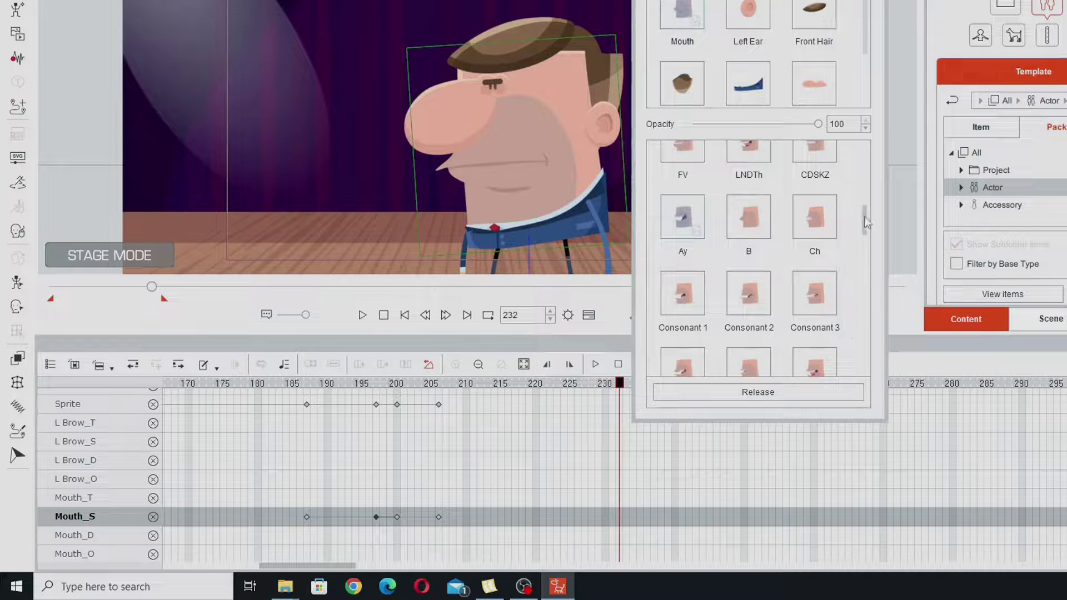
{"action": "left_click_drag", "start_coordinate": [865, 223], "coordinate": [881, 355]}
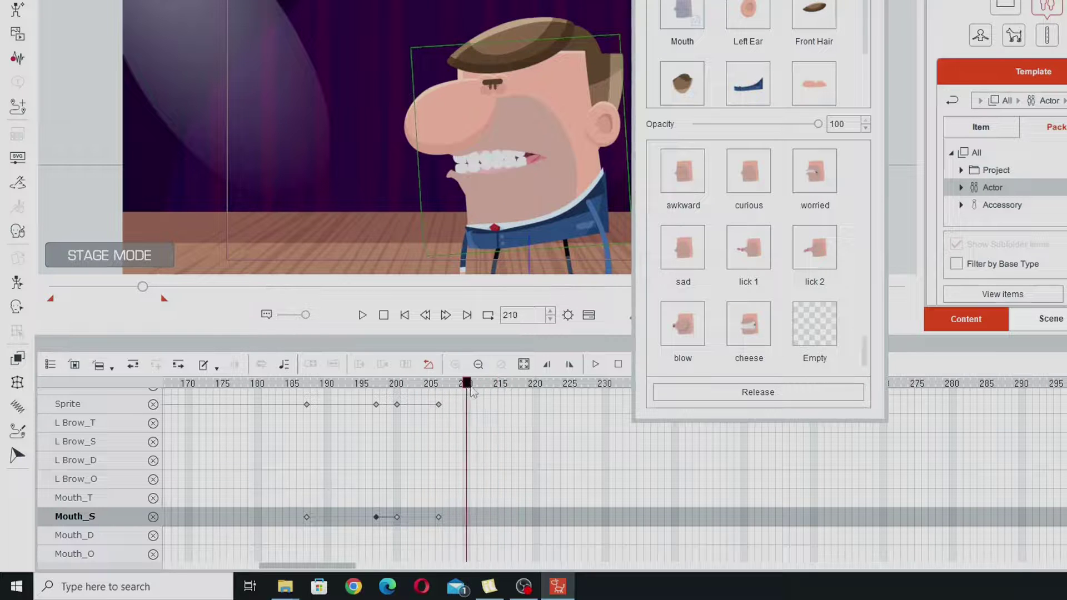
{"action": "left_click", "coordinate": [754, 326]}
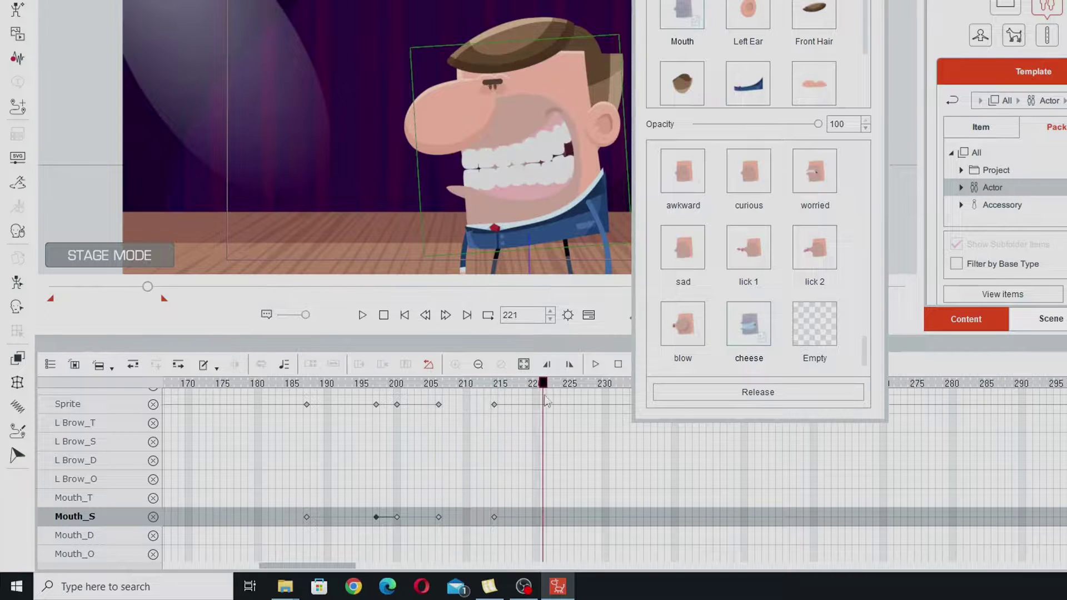
{"action": "left_click", "coordinate": [749, 325]}
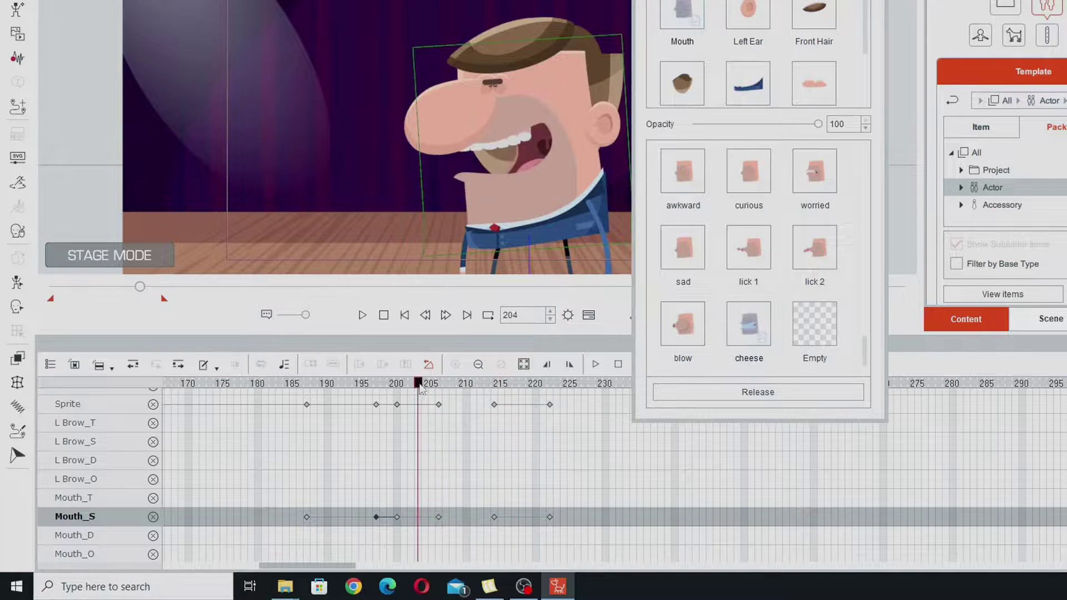